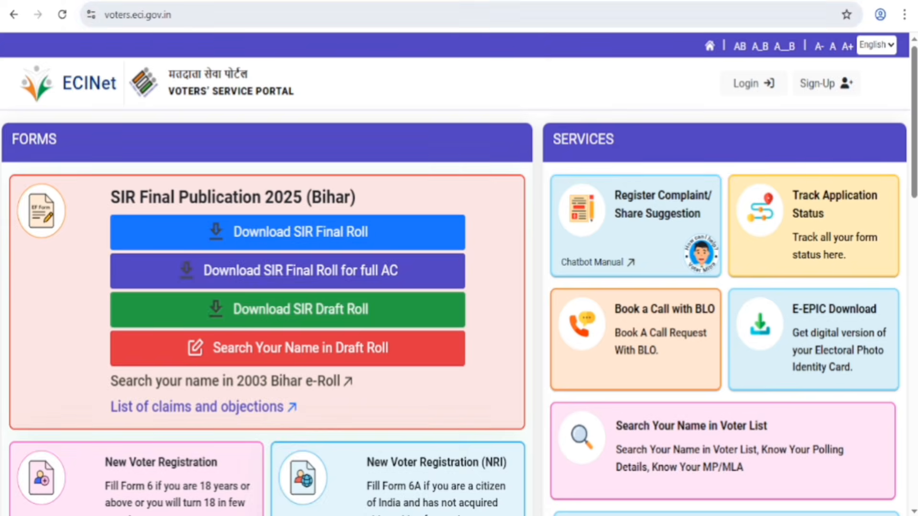
Step: Return to the Google results for nvsp and reopen the Voters' Services Portal homepage
{"action": "left_click", "coordinate": [14, 15]}
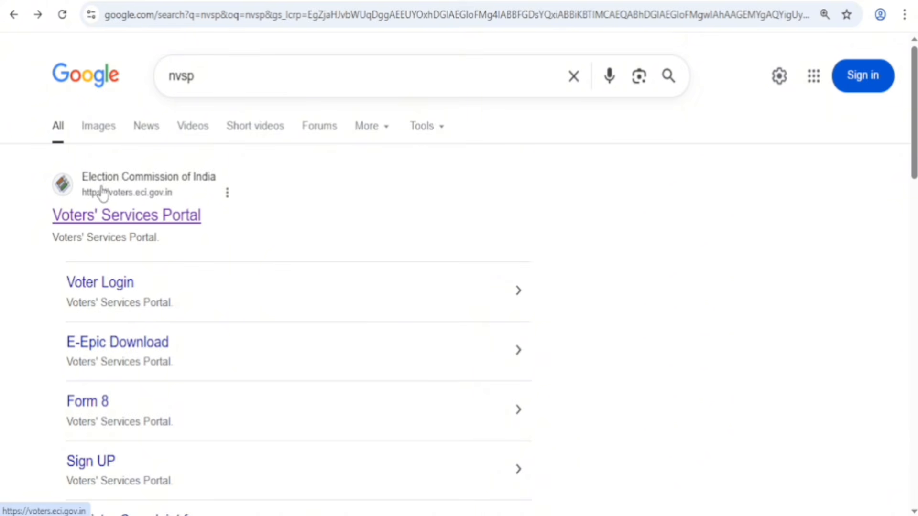
{"action": "left_click", "coordinate": [219, 180]}
{"action": "left_click", "coordinate": [182, 42]}
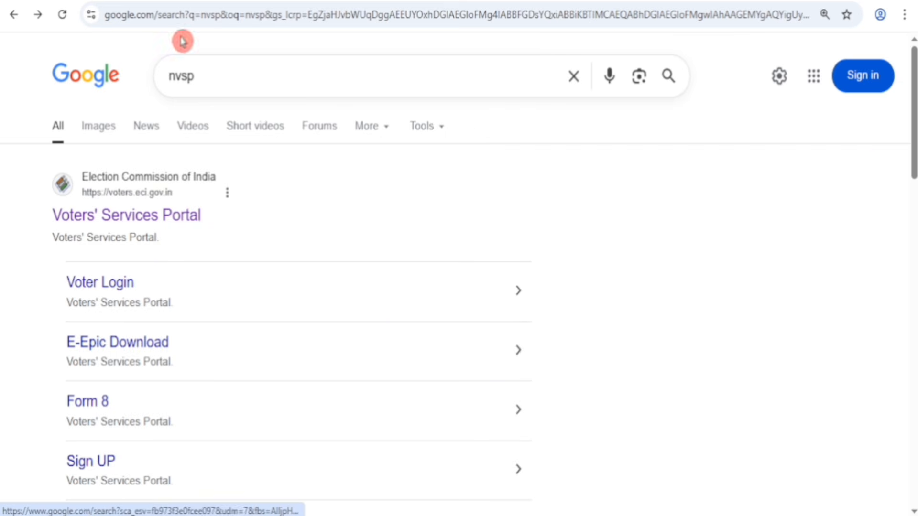
{"action": "left_click", "coordinate": [155, 1]}
{"action": "left_click", "coordinate": [512, 266]}
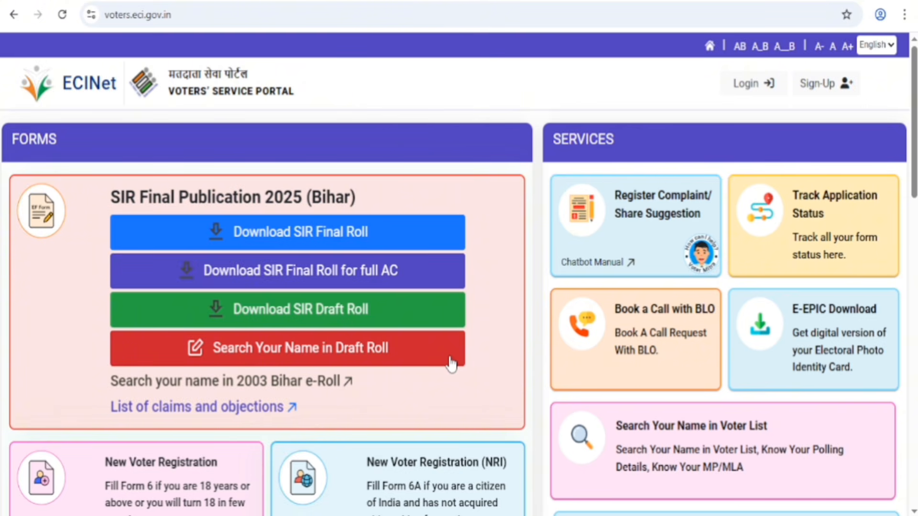
{"action": "left_click", "coordinate": [538, 424]}
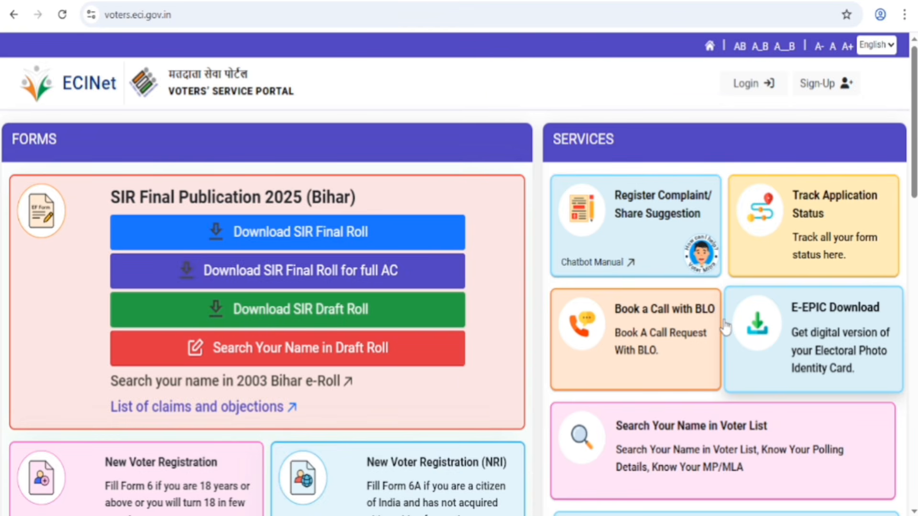
Step: Open the portal's login and request an OTP as an Indian Resident Elector, supplying the registered contact or EPIC number and the captcha
{"action": "left_click", "coordinate": [748, 91]}
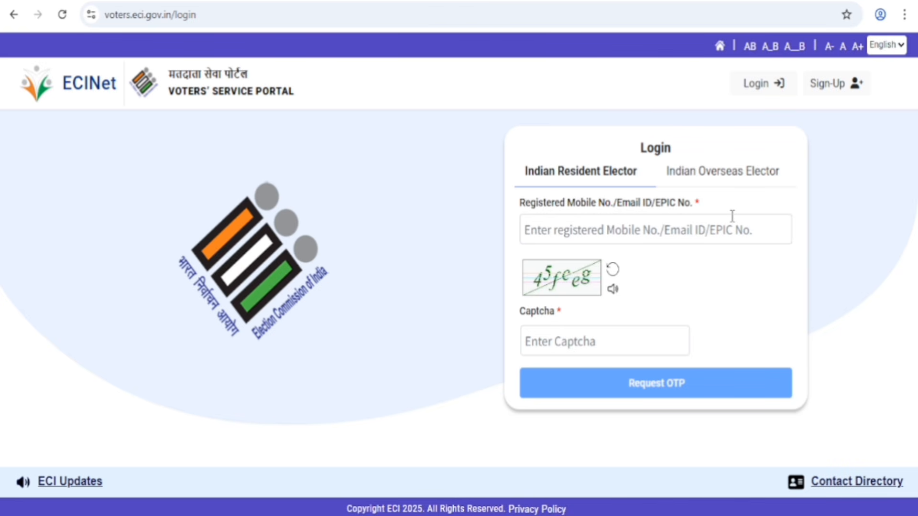
{"action": "left_click", "coordinate": [602, 217]}
{"action": "left_click", "coordinate": [610, 234]}
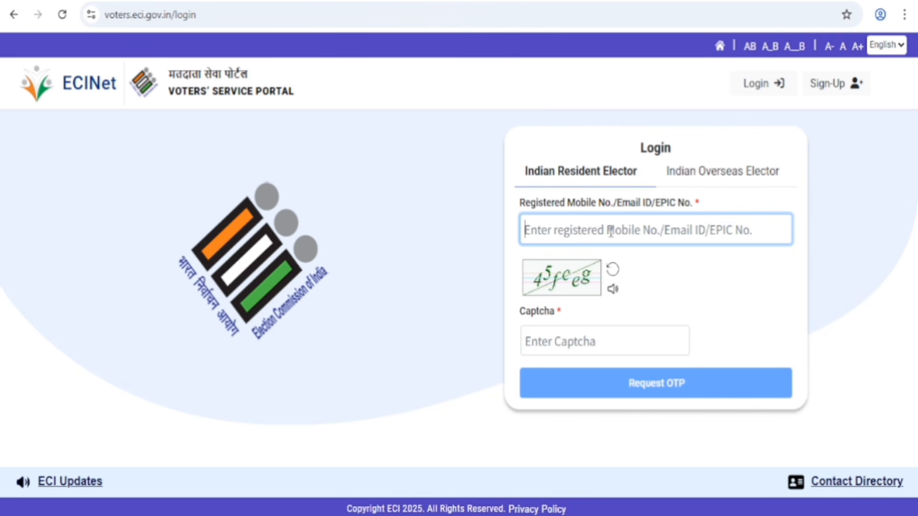
{"action": "left_click", "coordinate": [567, 301]}
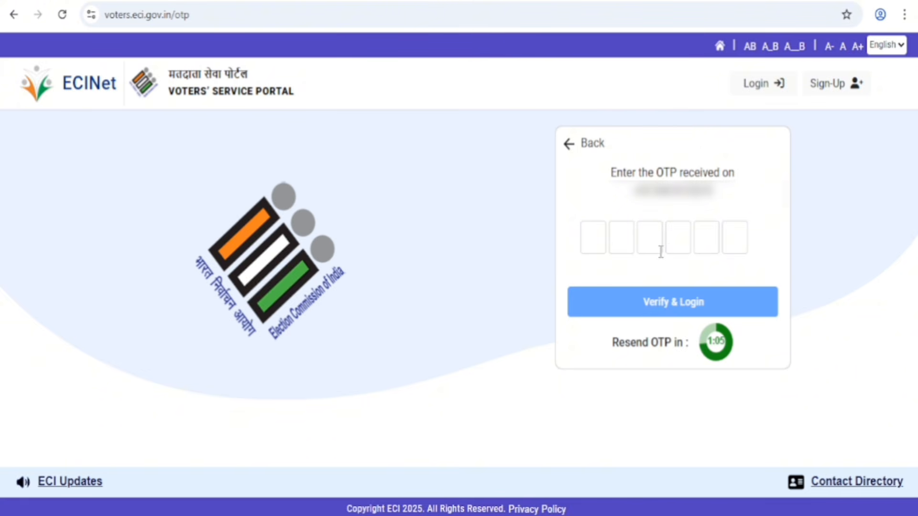
Step: Paste the received OTP into the verification fields and log in to the portal
{"action": "left_click", "coordinate": [593, 237]}
{"action": "key", "text": "ctrl+v"}
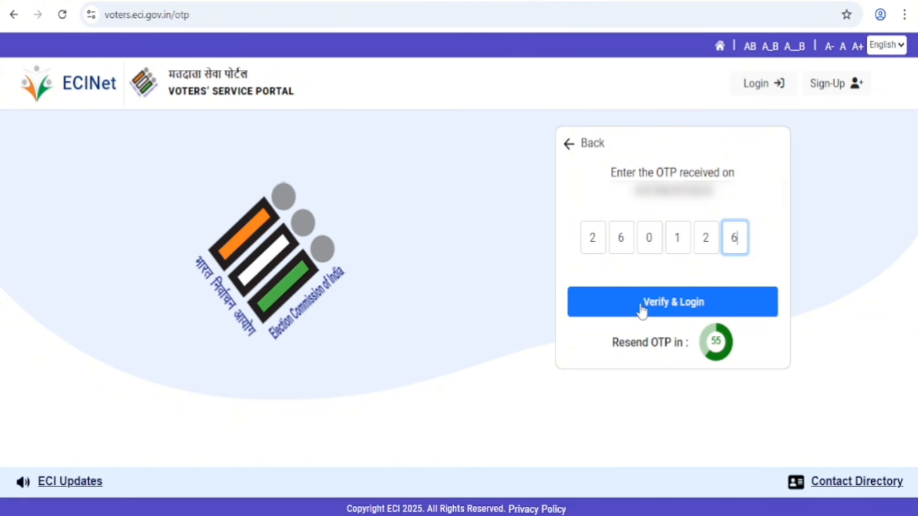
{"action": "left_click", "coordinate": [685, 306]}
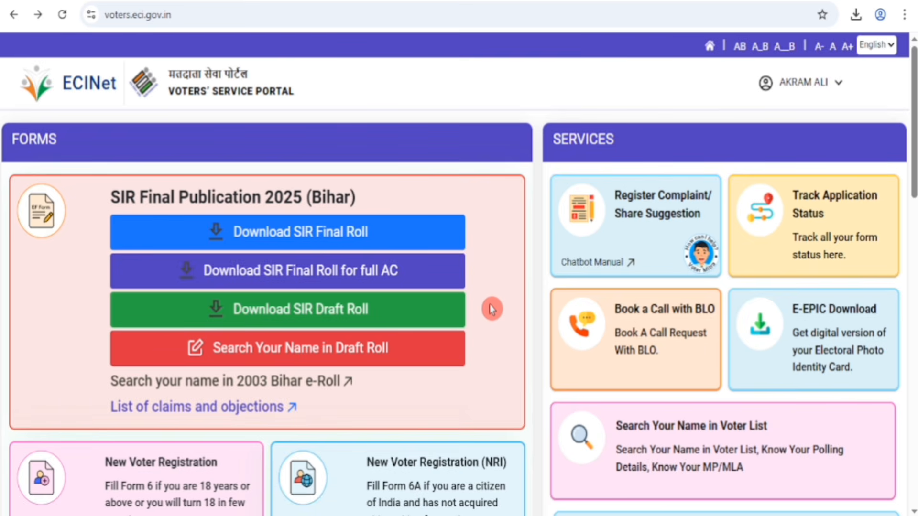
Step: Start Form 8 for another elector, look up the record by the elector's EPIC number and accept the matching entry
{"action": "scroll", "coordinate": [492, 310], "scroll_direction": "down", "scroll_amount": 9}
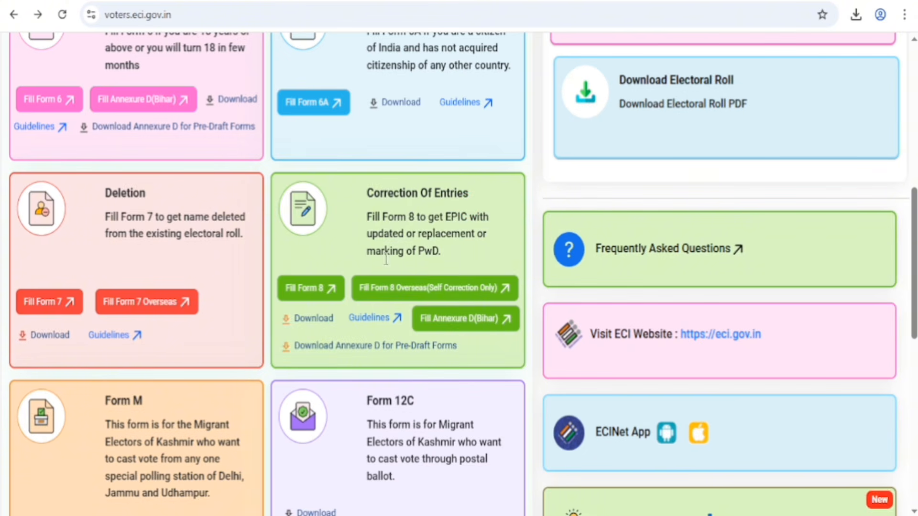
{"action": "left_click", "coordinate": [317, 290]}
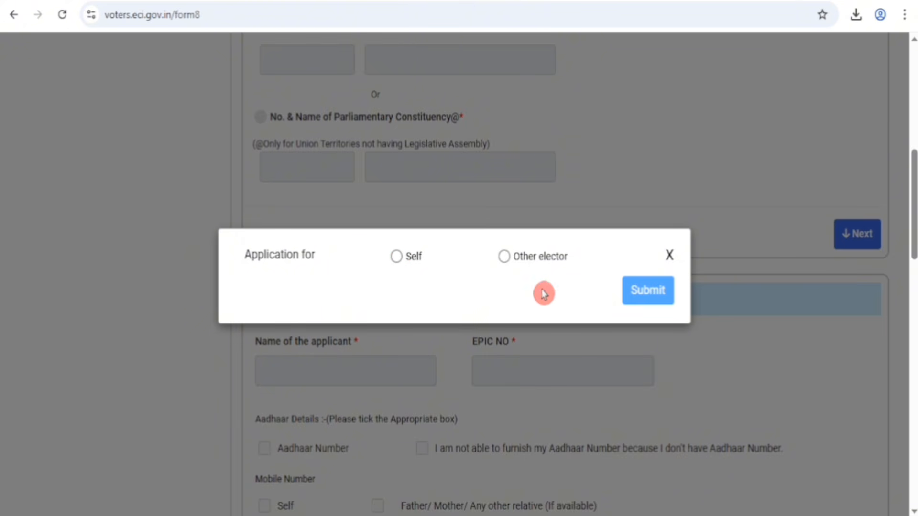
{"action": "left_click", "coordinate": [504, 258]}
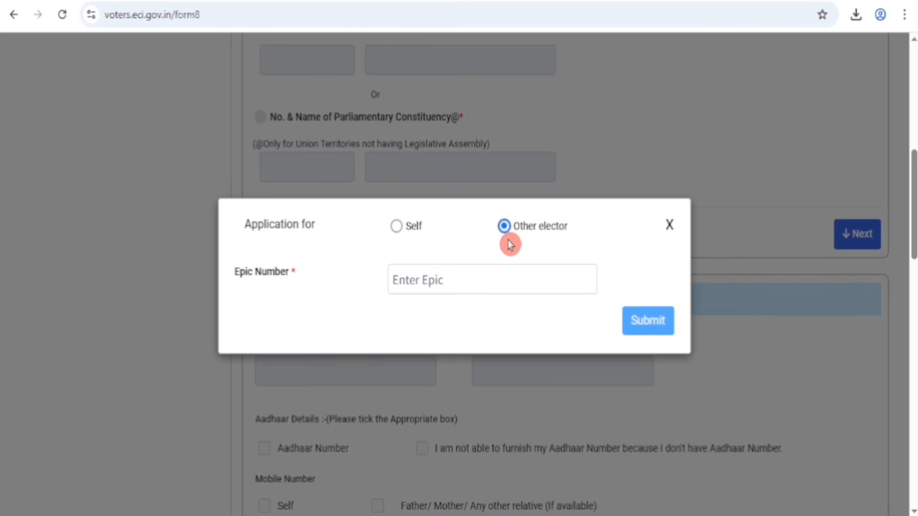
{"action": "left_click", "coordinate": [278, 282]}
{"action": "left_click", "coordinate": [643, 327]}
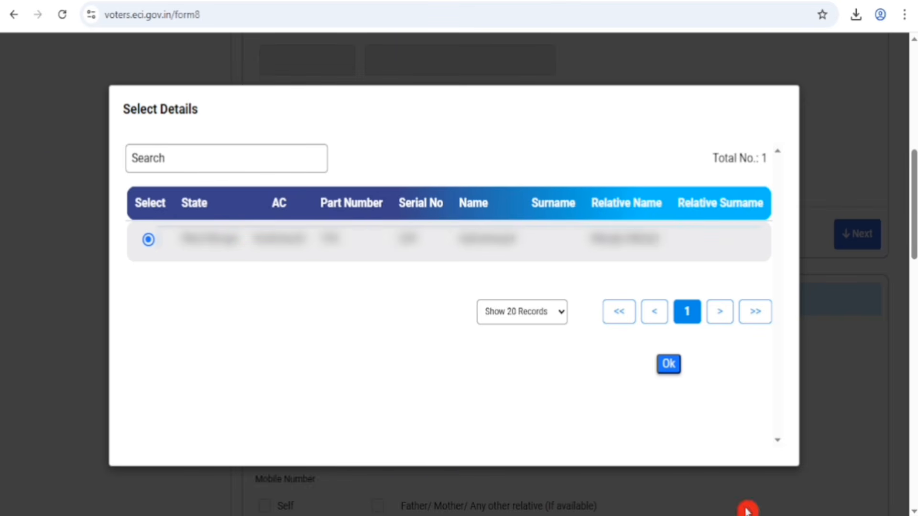
{"action": "left_click", "coordinate": [669, 365]}
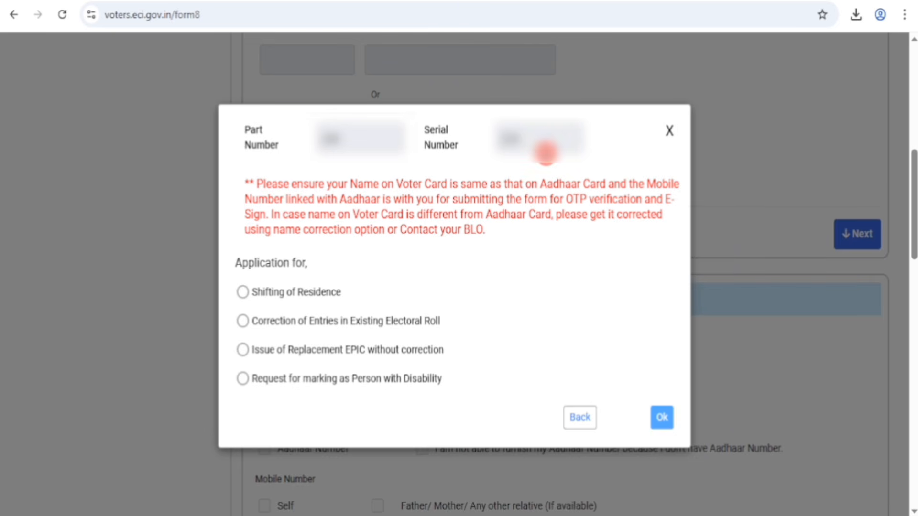
Step: Read the Aadhaar name-match notice and set the application type to Correction of Entries in Existing Electoral Roll
{"action": "left_click_drag", "start_coordinate": [257, 183], "coordinate": [487, 231]}
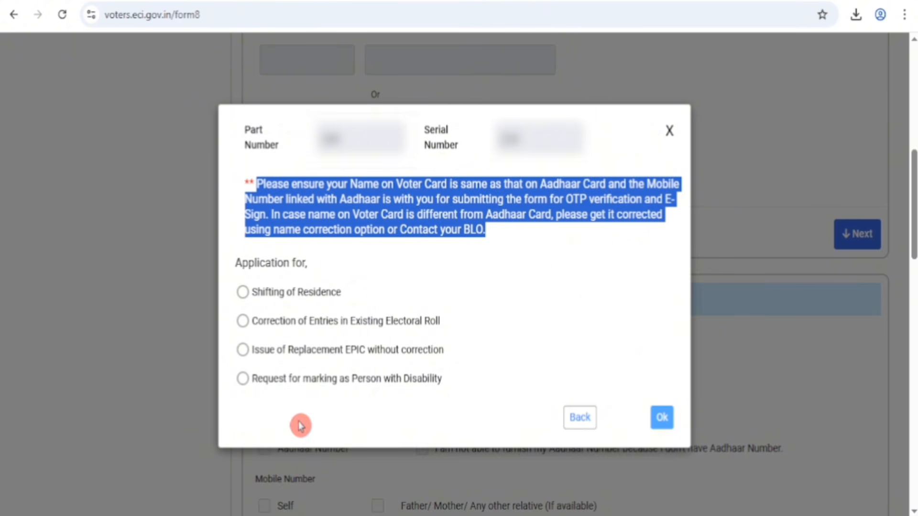
{"action": "left_click", "coordinate": [242, 323]}
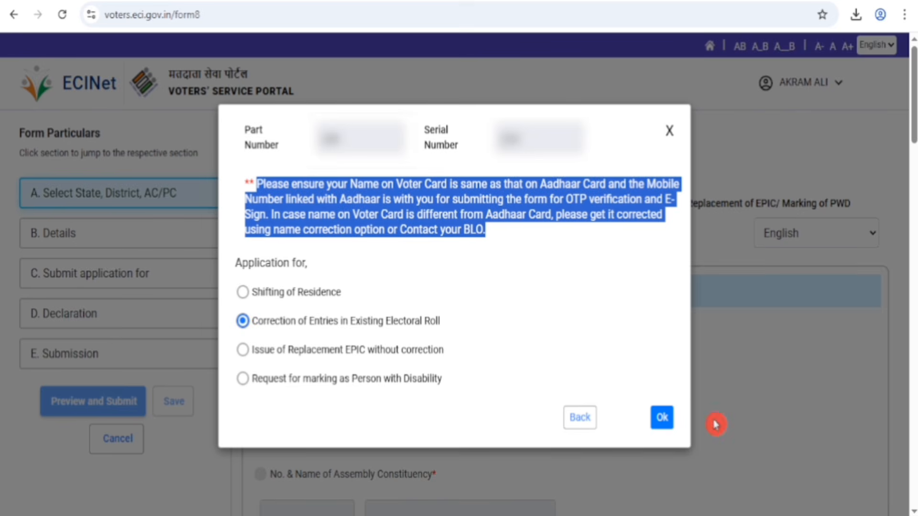
{"action": "left_click", "coordinate": [662, 418]}
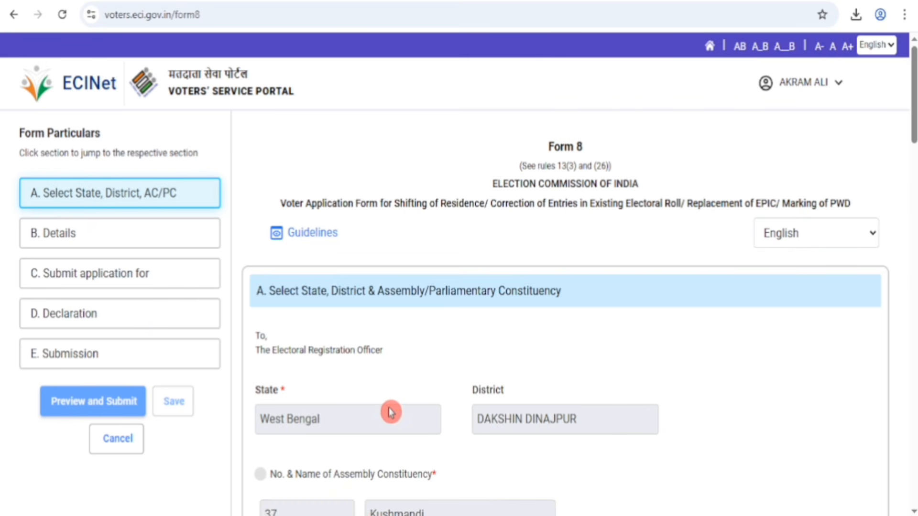
Step: Advance past the constituency section, enter the applicant's Aadhaar number under Details, and continue to the application section
{"action": "scroll", "coordinate": [392, 414], "scroll_direction": "down", "scroll_amount": 6}
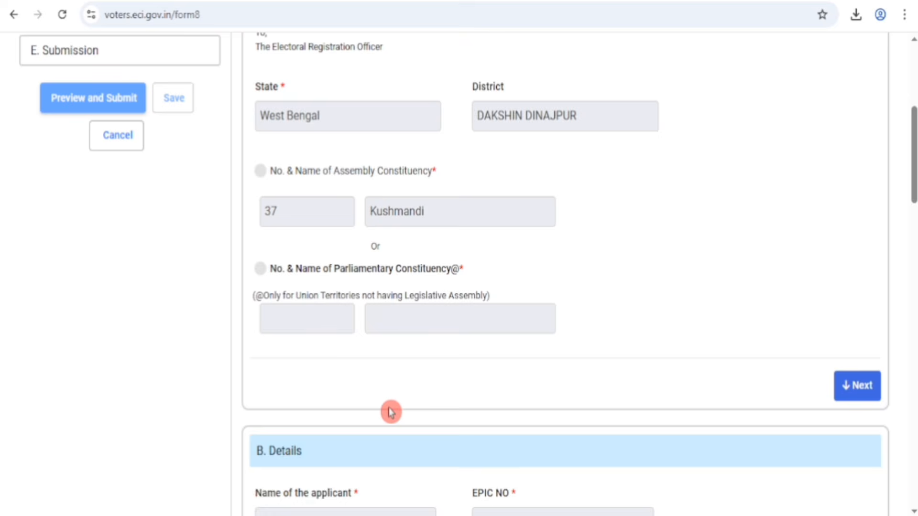
{"action": "left_click", "coordinate": [863, 392]}
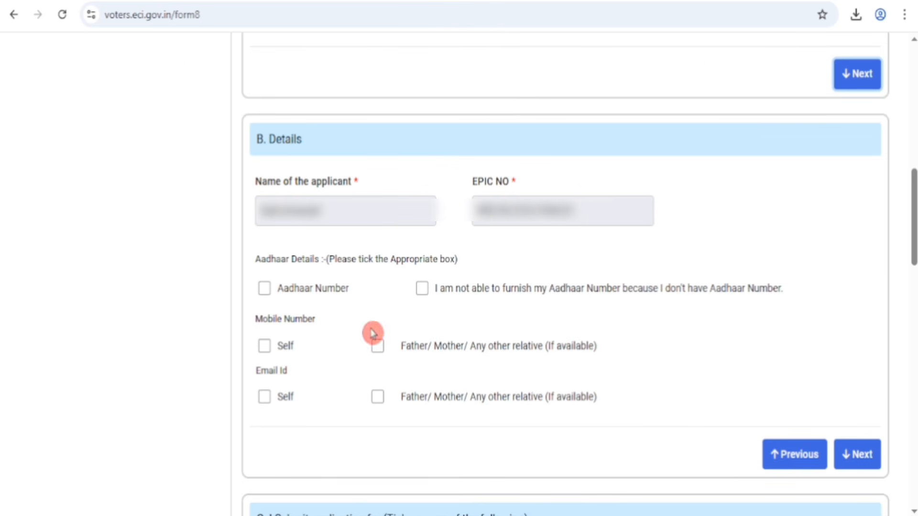
{"action": "left_click", "coordinate": [264, 288]}
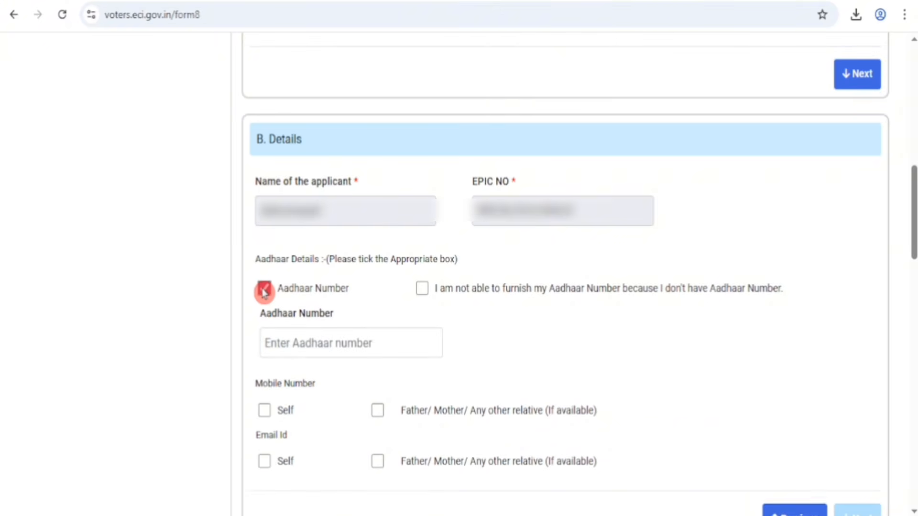
{"action": "left_click", "coordinate": [361, 341]}
{"action": "key", "text": "ctrl+v"}
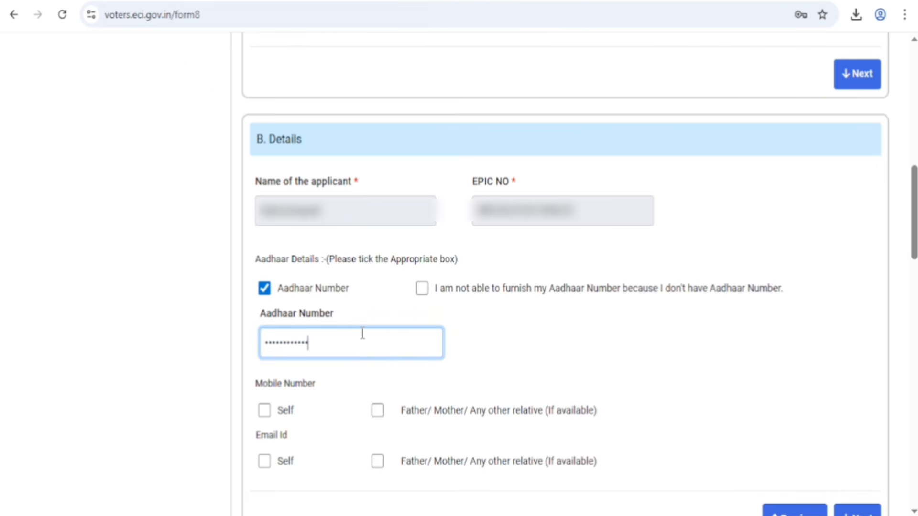
{"action": "scroll", "coordinate": [362, 333], "scroll_direction": "down", "scroll_amount": 5}
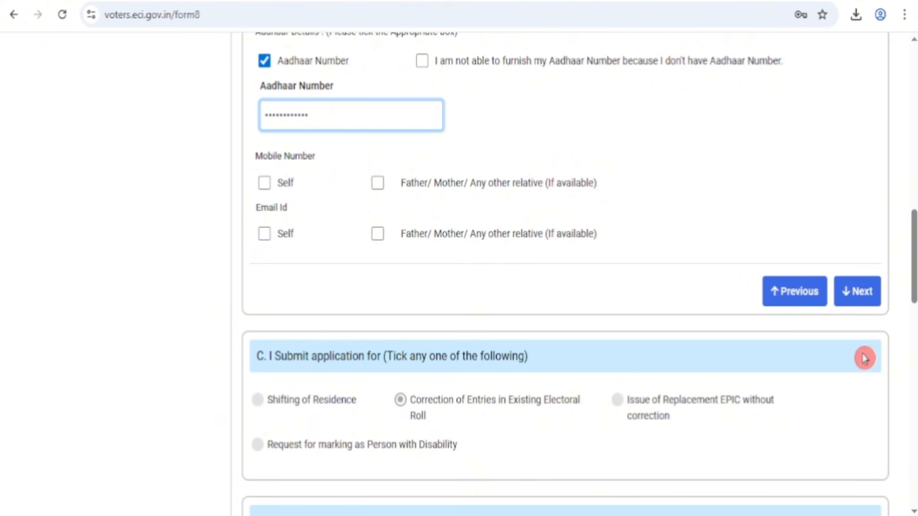
{"action": "left_click", "coordinate": [862, 300]}
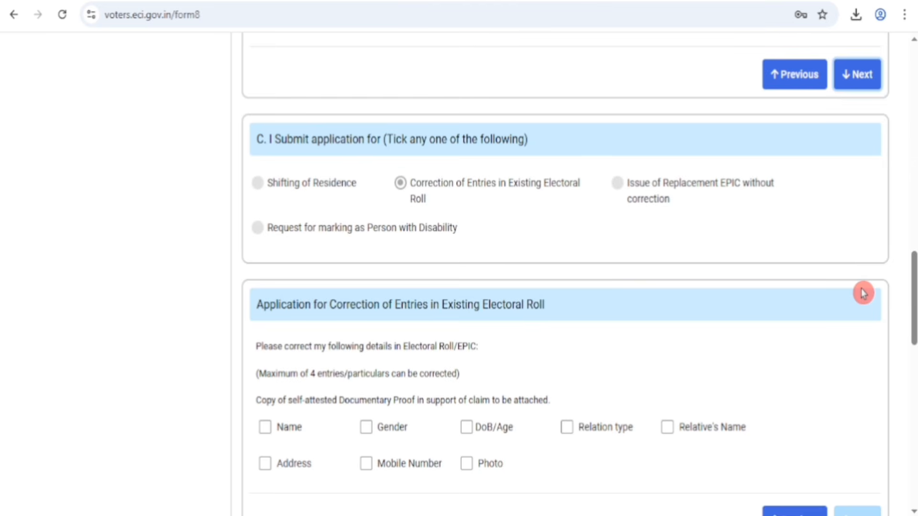
Step: Mark Name as the electoral roll entry to correct and look over its first name and surname fields
{"action": "scroll", "coordinate": [864, 293], "scroll_direction": "down", "scroll_amount": 5}
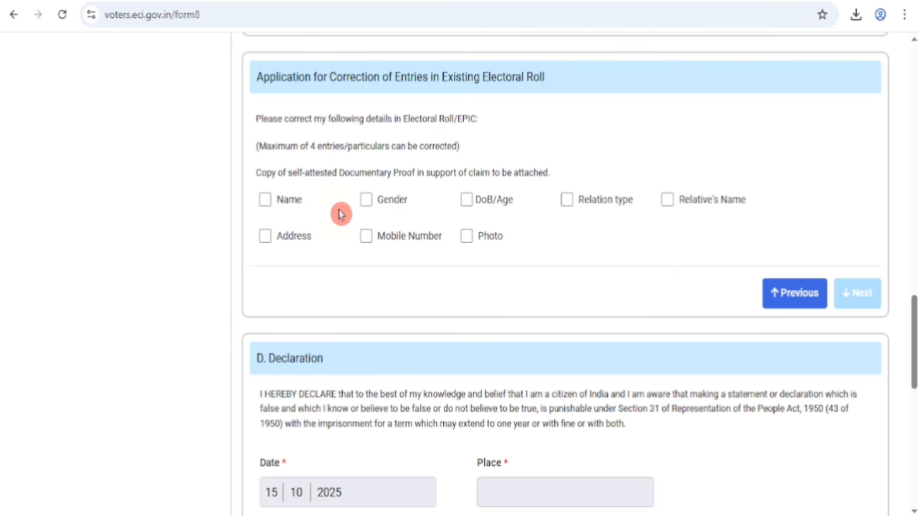
{"action": "left_click", "coordinate": [265, 200]}
{"action": "left_click", "coordinate": [263, 323]}
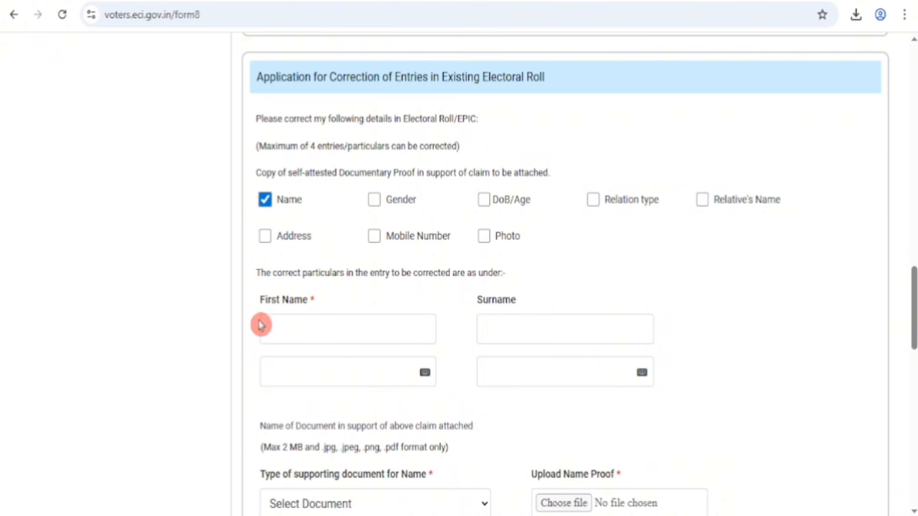
{"action": "left_click", "coordinate": [426, 353]}
{"action": "left_click", "coordinate": [459, 346]}
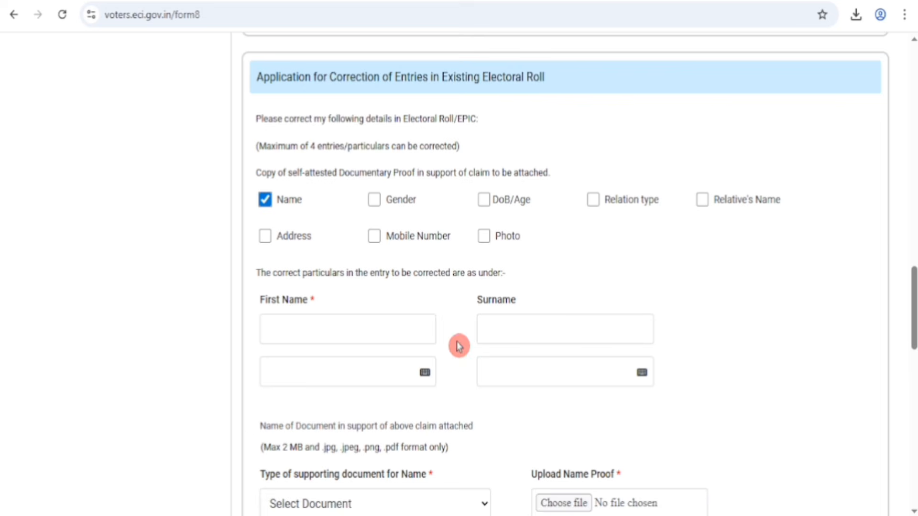
Step: Open the on-screen Inscript keyboard for the regional-language first name field and close it without entering anything
{"action": "left_click", "coordinate": [321, 373]}
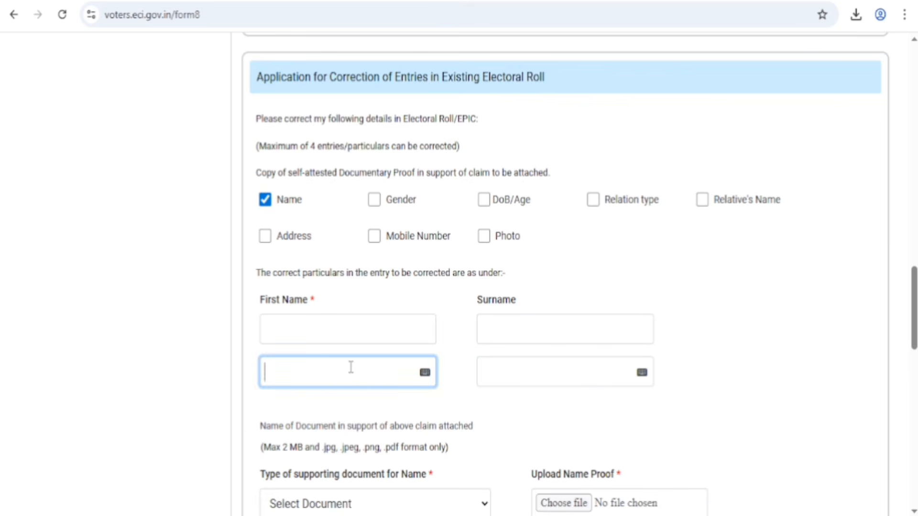
{"action": "left_click", "coordinate": [426, 373]}
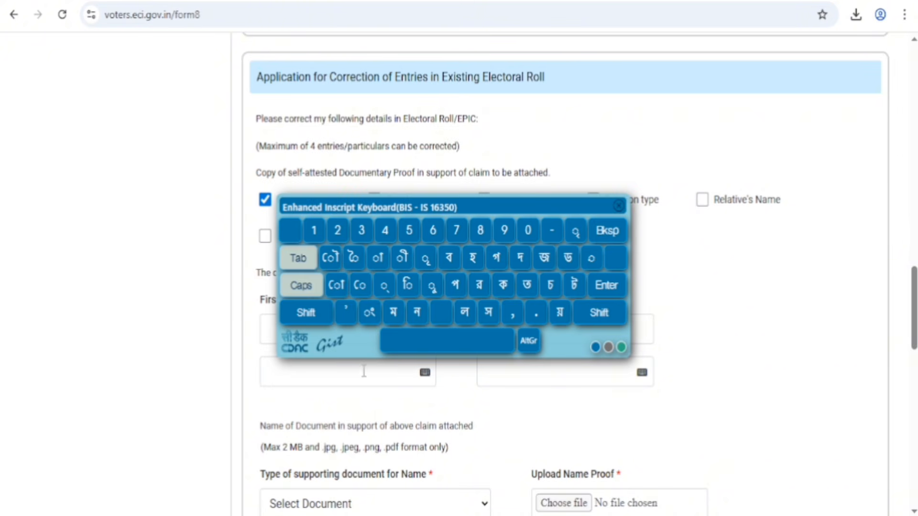
{"action": "left_click", "coordinate": [607, 218]}
{"action": "left_click", "coordinate": [618, 205]}
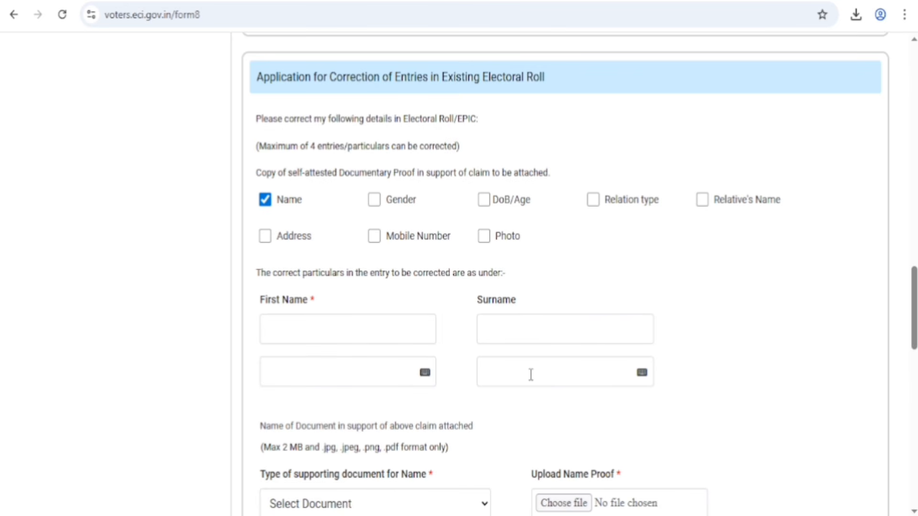
Step: Choose Aadhaar Card as the type of supporting document for the name correction
{"action": "scroll", "coordinate": [531, 374], "scroll_direction": "down", "scroll_amount": 2}
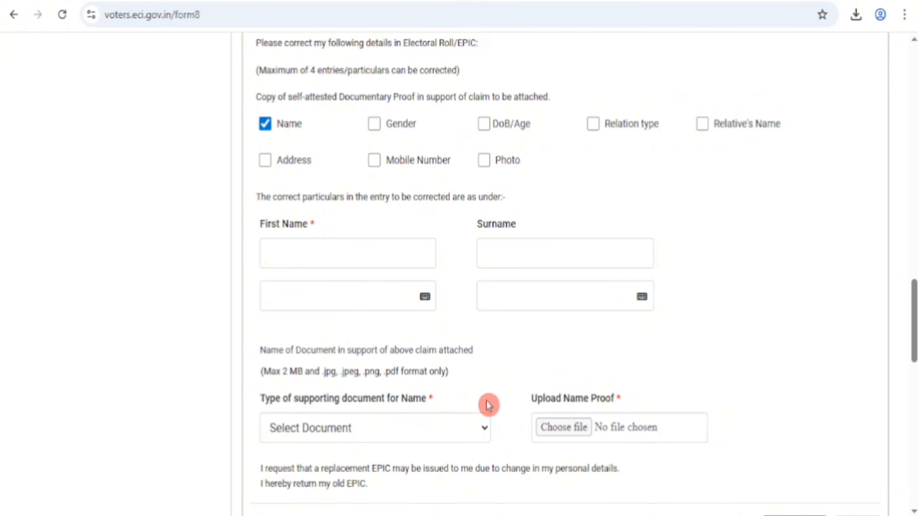
{"action": "left_click", "coordinate": [442, 437]}
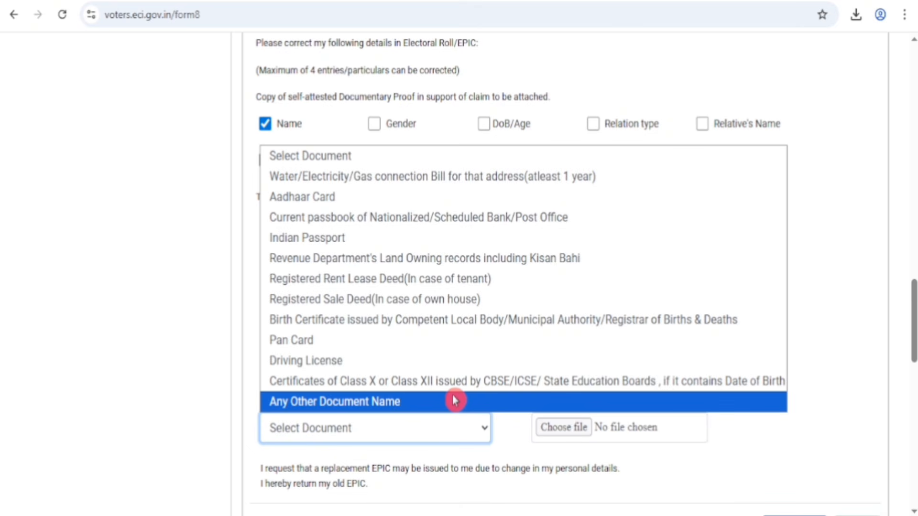
{"action": "left_click", "coordinate": [330, 201]}
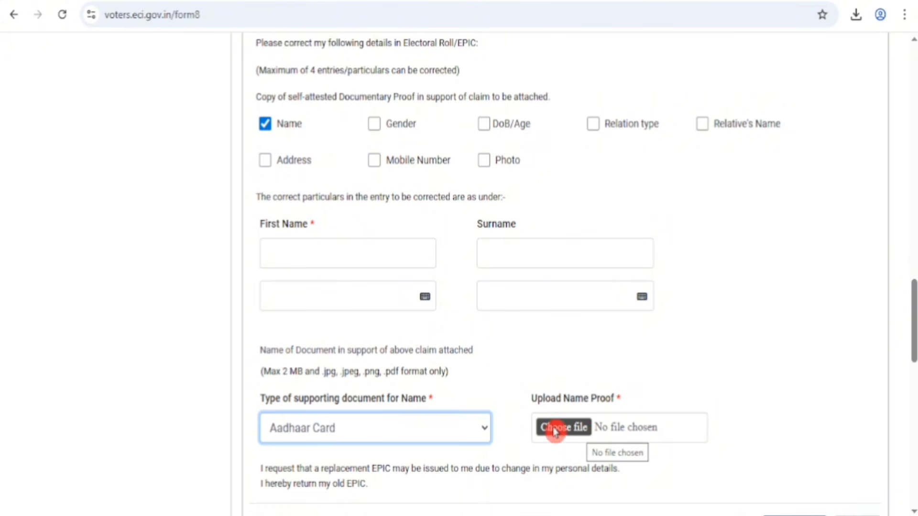
Step: Mark Gender and DoB/Age in turn as the entry to correct, and look through the gender options and supporting document types
{"action": "left_click", "coordinate": [374, 125]}
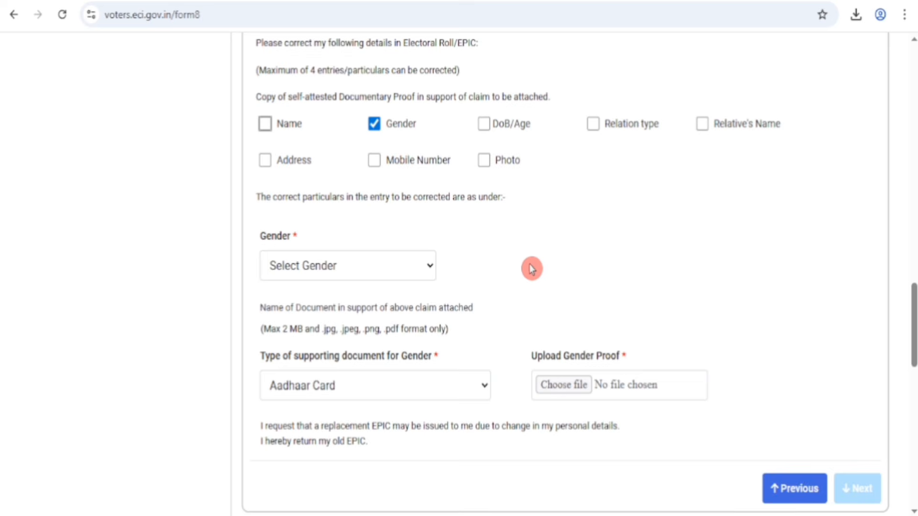
{"action": "left_click", "coordinate": [378, 266]}
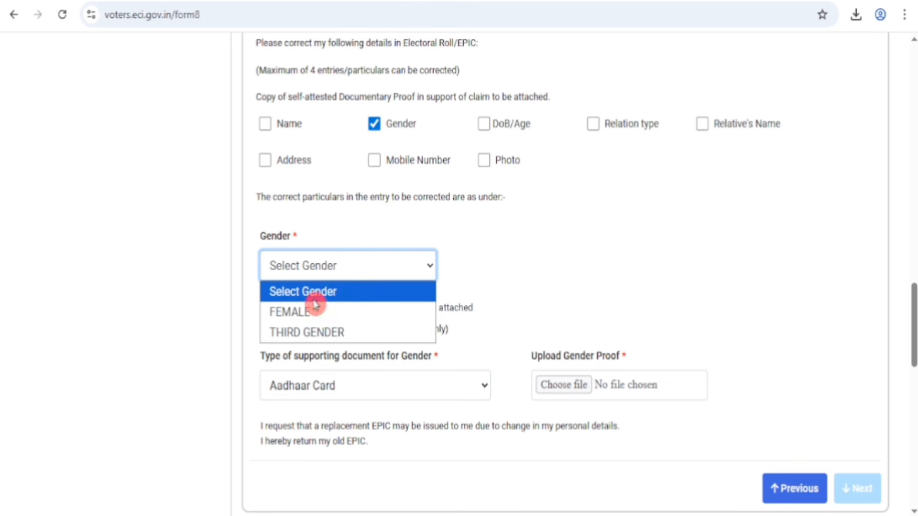
{"action": "left_click", "coordinate": [316, 301]}
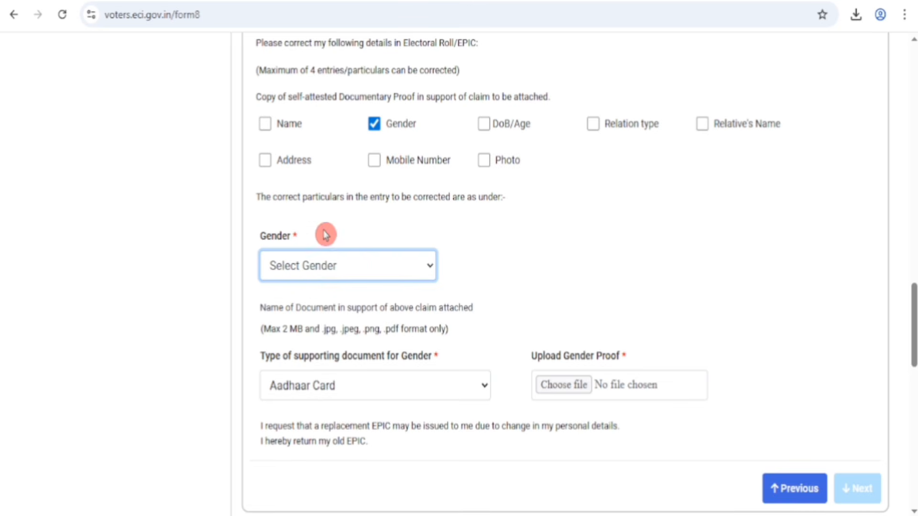
{"action": "left_click", "coordinate": [338, 392]}
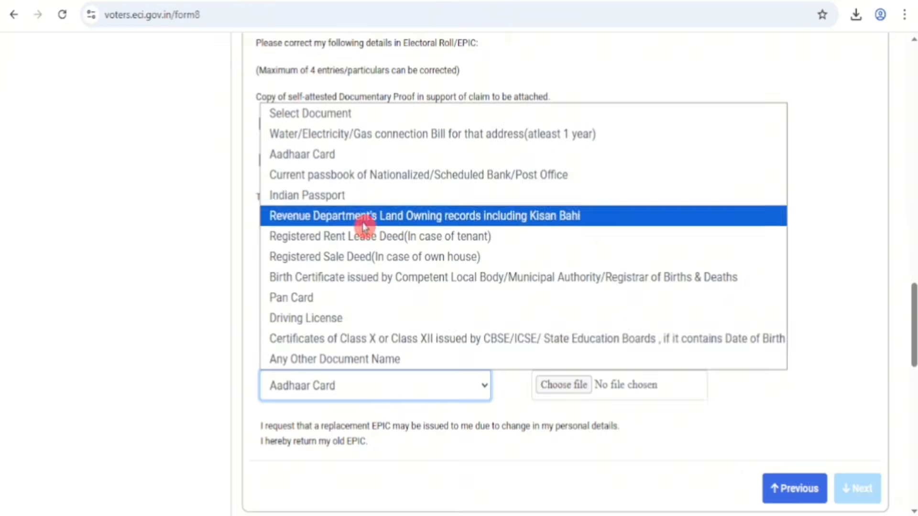
{"action": "left_click", "coordinate": [356, 378]}
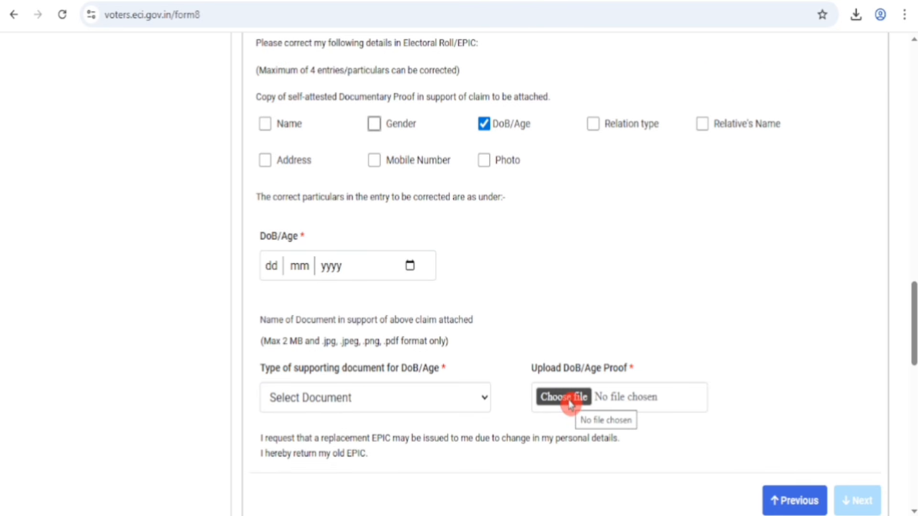
{"action": "left_click", "coordinate": [371, 401]}
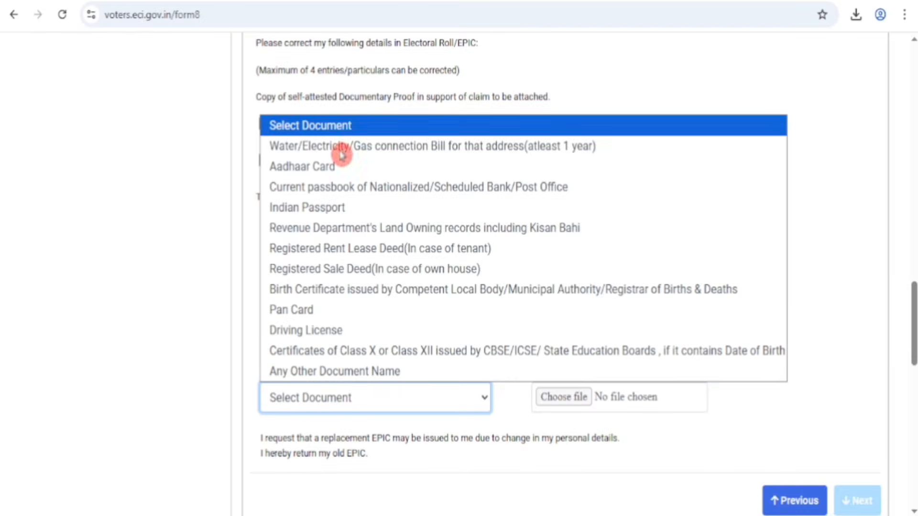
{"action": "left_click", "coordinate": [351, 395]}
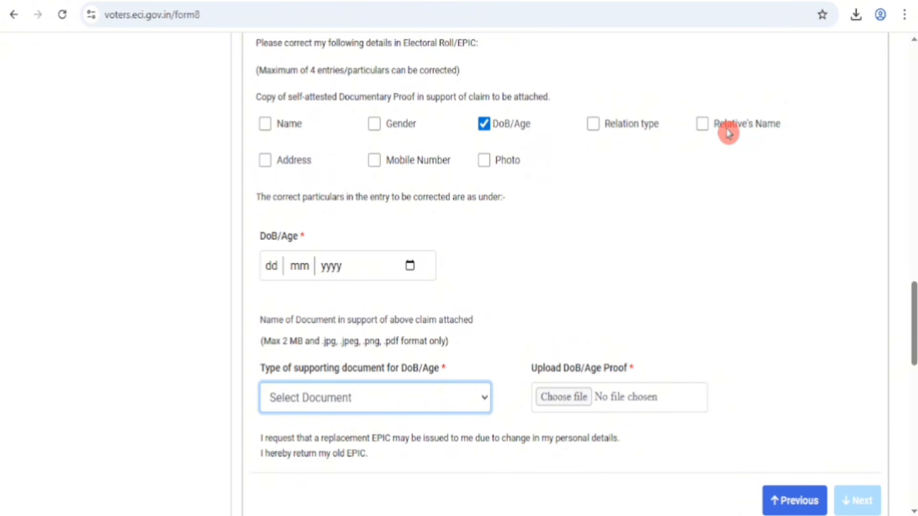
Step: Mark Name and Address as additional entries to correct and look over the name, date of birth and address fields
{"action": "left_click", "coordinate": [281, 134]}
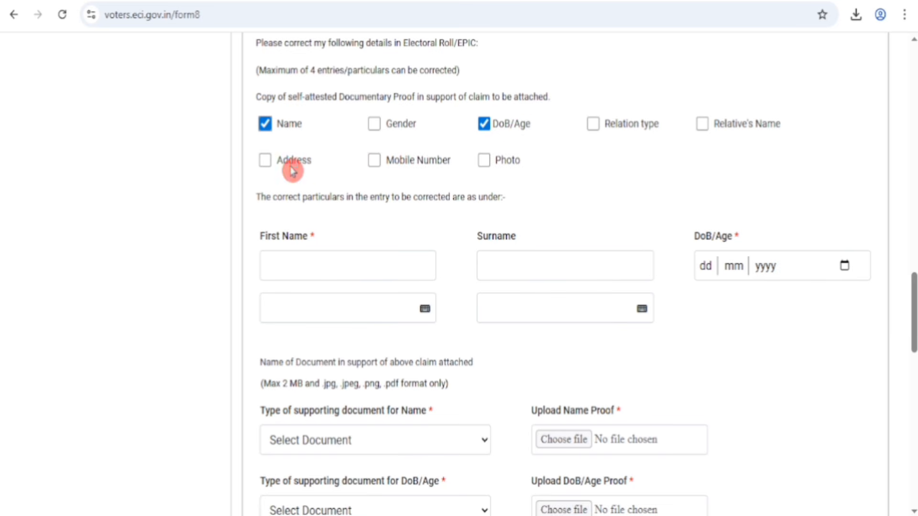
{"action": "left_click", "coordinate": [265, 162]}
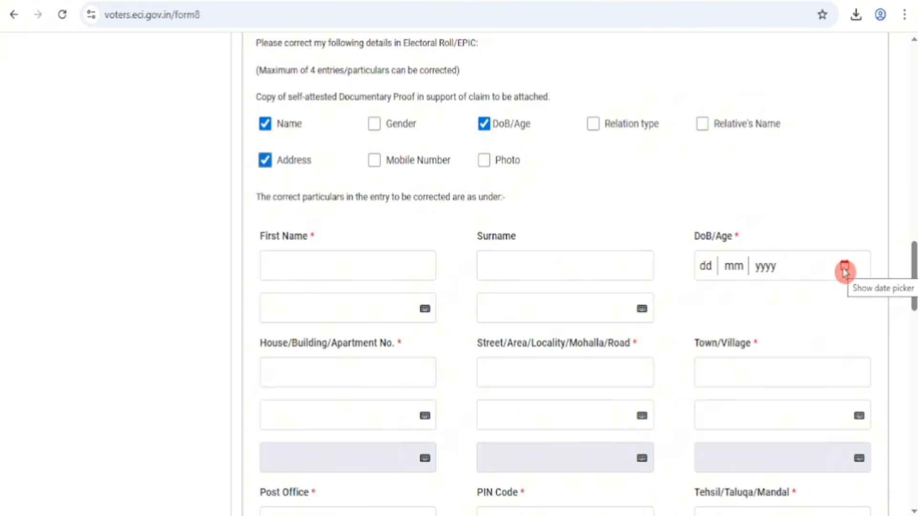
{"action": "scroll", "coordinate": [845, 272], "scroll_direction": "down", "scroll_amount": 3}
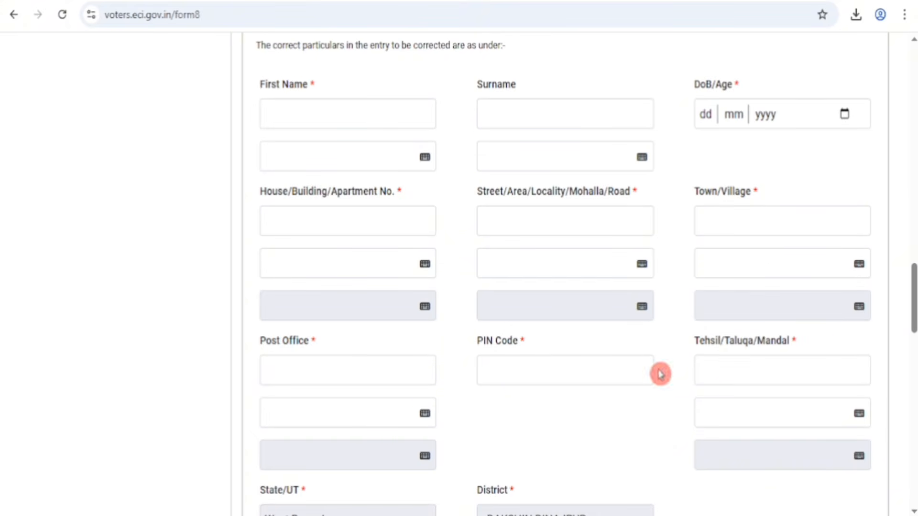
{"action": "left_click_drag", "start_coordinate": [658, 370], "coordinate": [429, 312]}
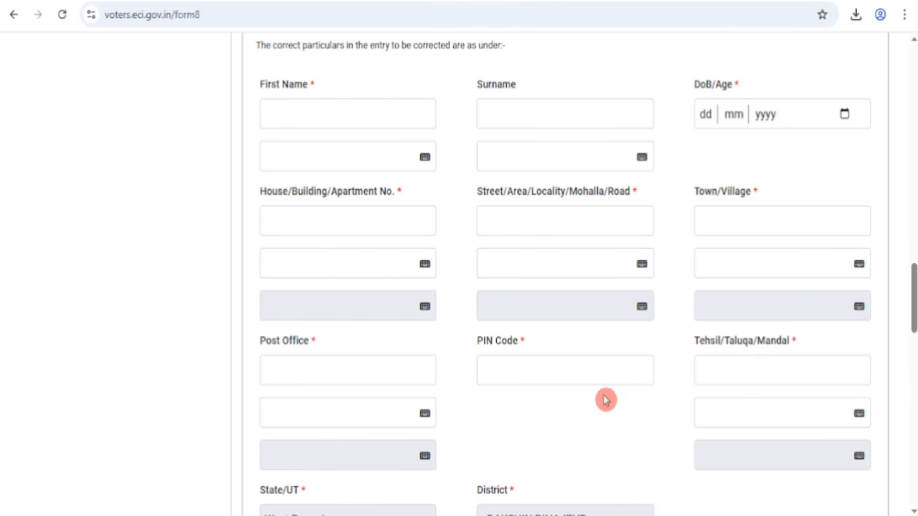
{"action": "scroll", "coordinate": [602, 274], "scroll_direction": "up", "scroll_amount": 5}
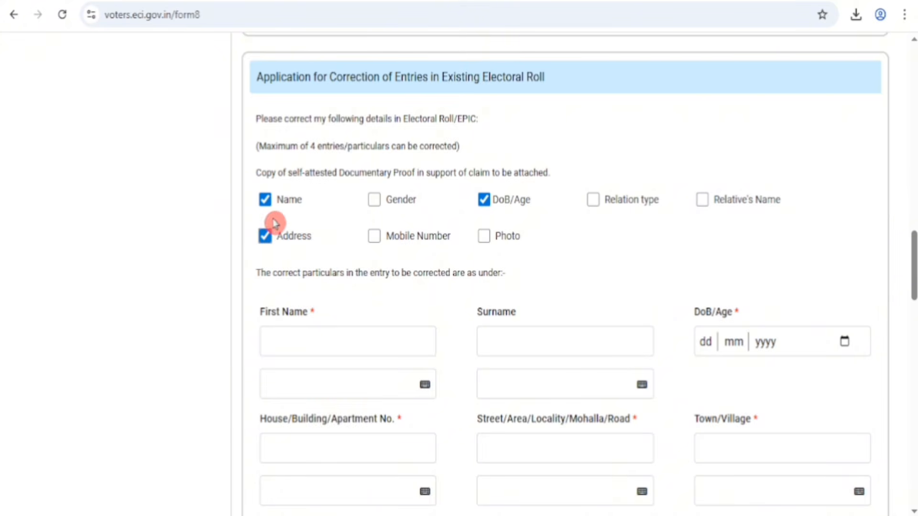
Step: Unmark Address and DoB/Age, and fill in the elector's first name and surname in English and the regional language, accepting the EPIC print name
{"action": "left_click", "coordinate": [266, 239]}
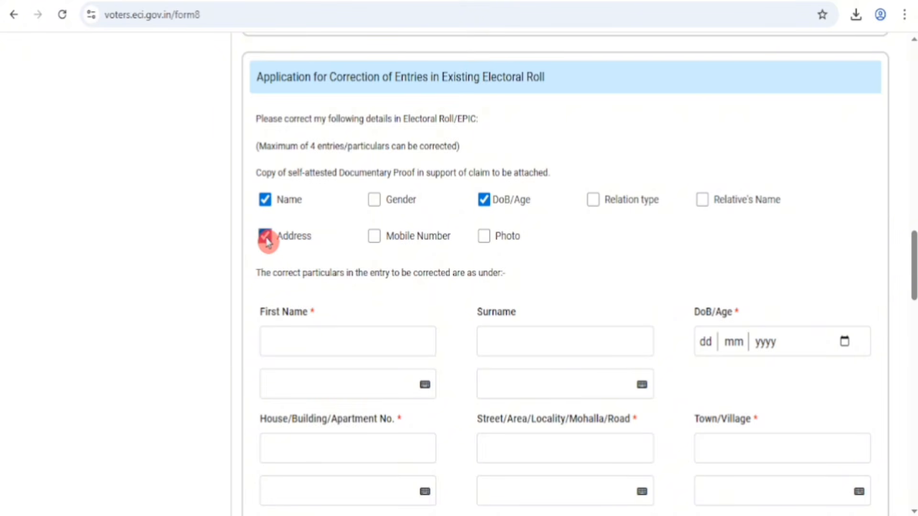
{"action": "left_click", "coordinate": [485, 203]}
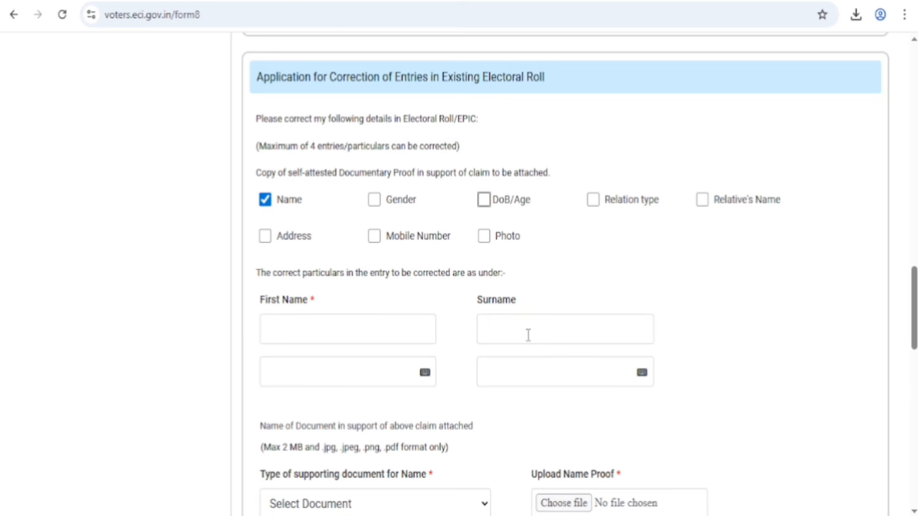
{"action": "left_click", "coordinate": [375, 344]}
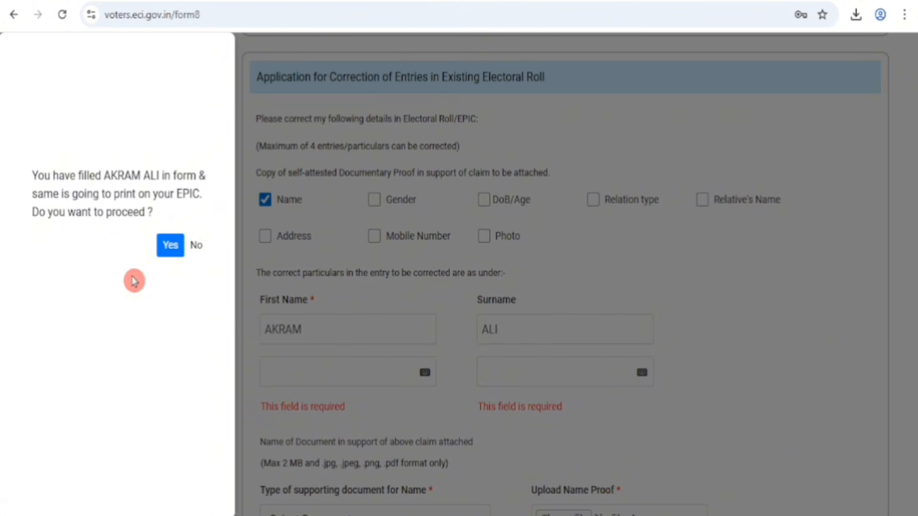
{"action": "left_click", "coordinate": [171, 247]}
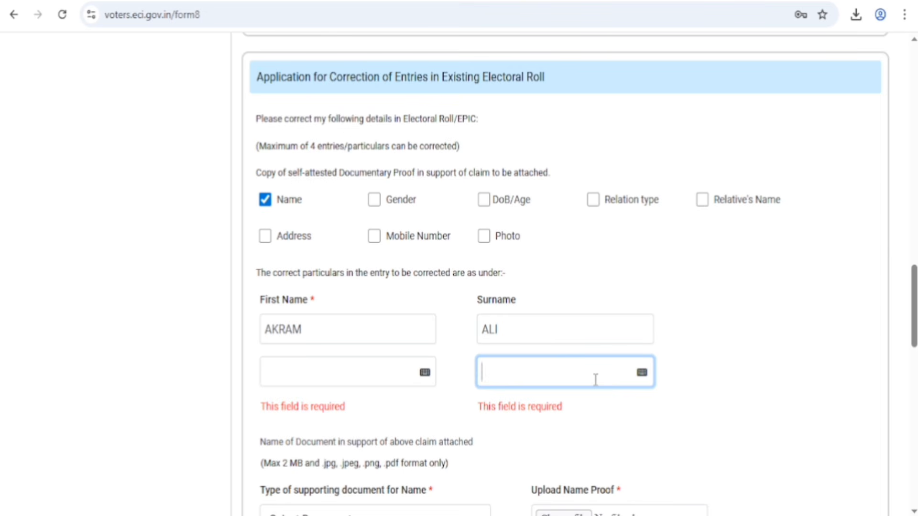
{"action": "left_click", "coordinate": [424, 374]}
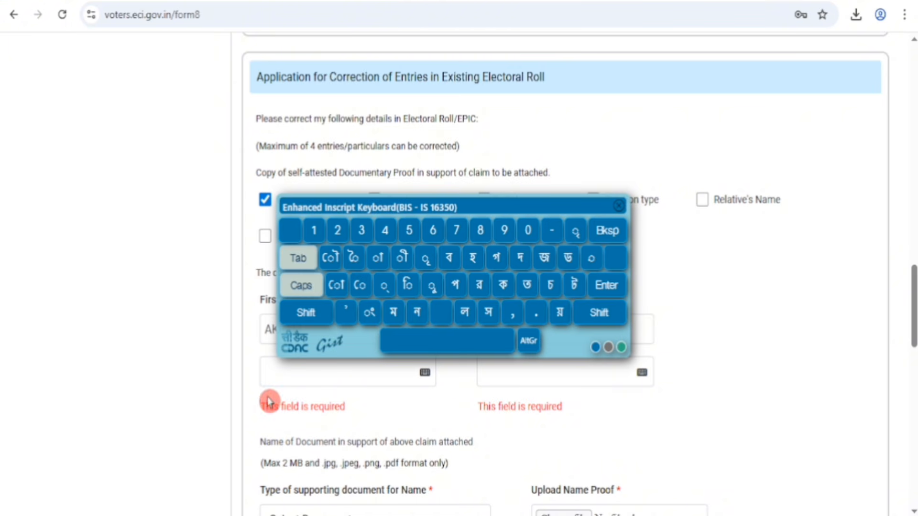
{"action": "left_click", "coordinate": [268, 371]}
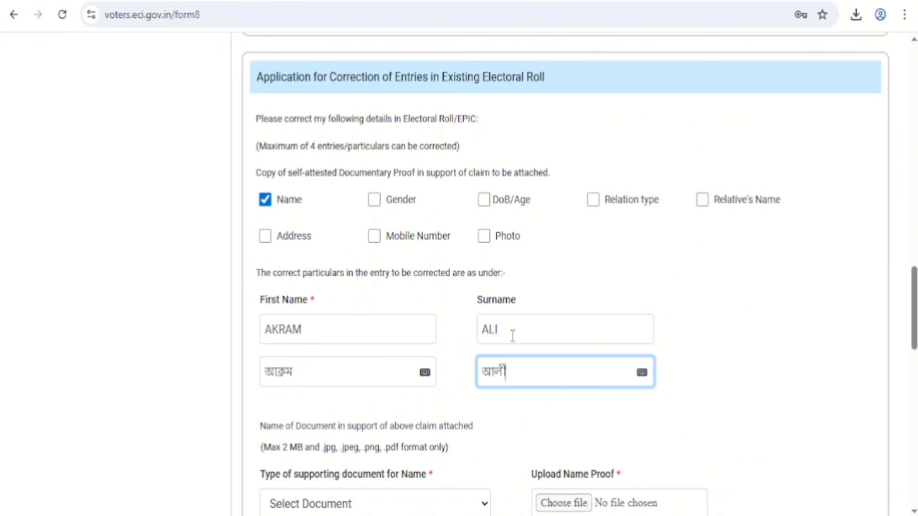
Step: Choose Aadhaar Card as the supporting document type for Name and upload the elector's PDF from the Desktop as name proof
{"action": "scroll", "coordinate": [512, 336], "scroll_direction": "down", "scroll_amount": 5}
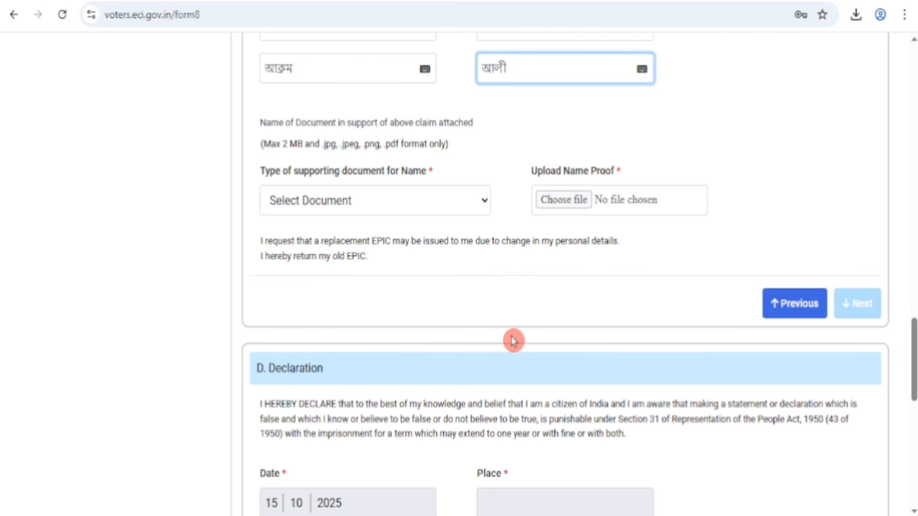
{"action": "left_click", "coordinate": [329, 202]}
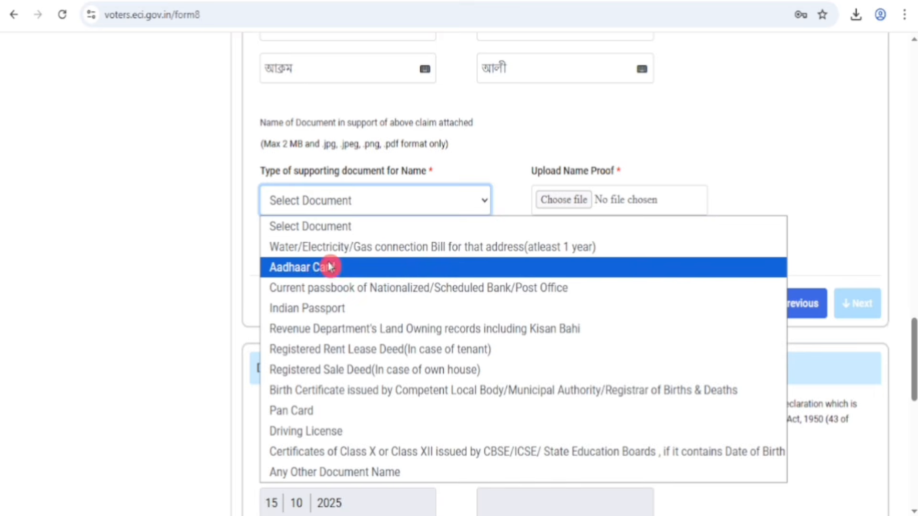
{"action": "left_click", "coordinate": [305, 268]}
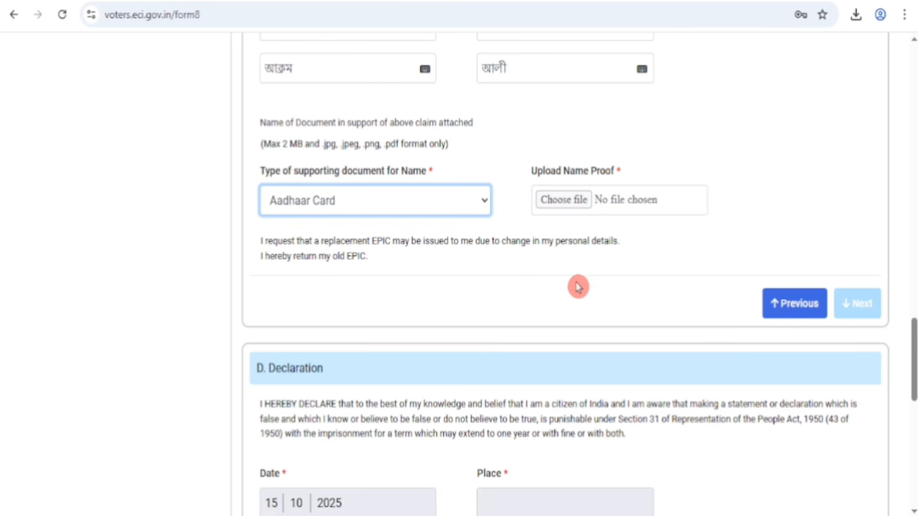
{"action": "left_click", "coordinate": [571, 203]}
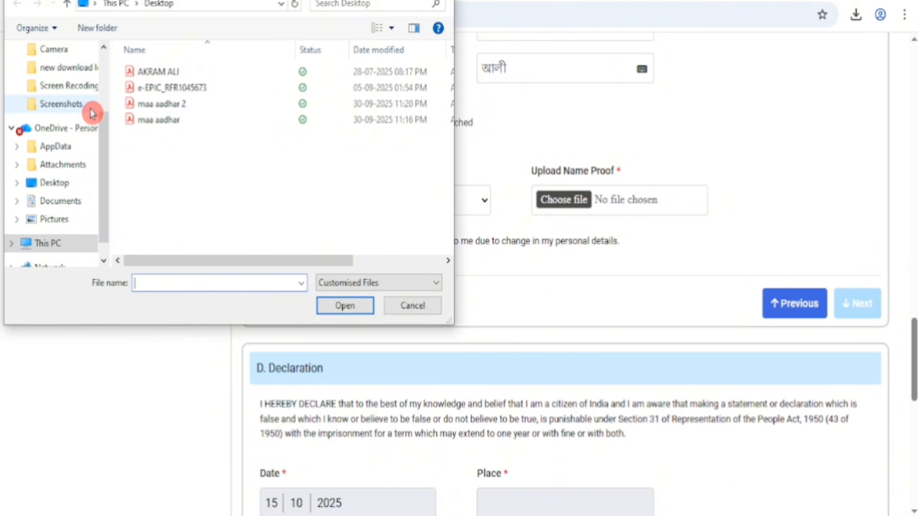
{"action": "left_click", "coordinate": [171, 75]}
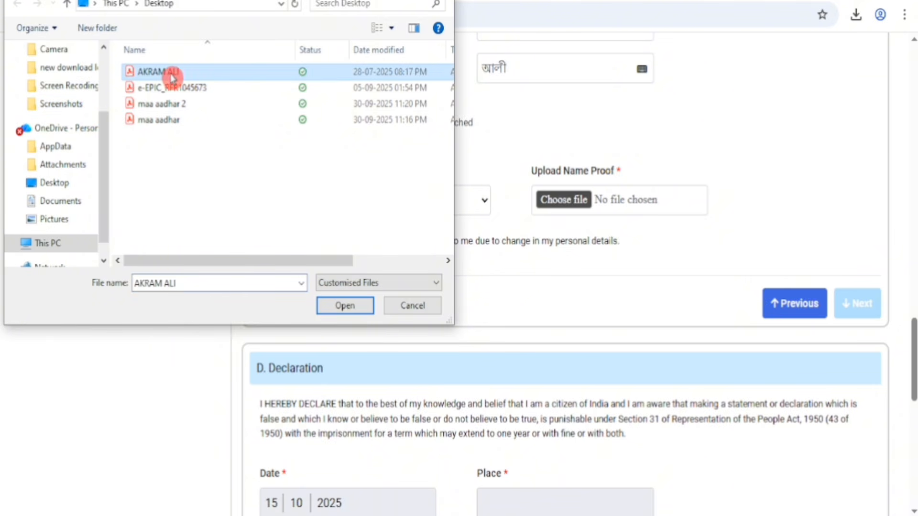
{"action": "left_click", "coordinate": [350, 311]}
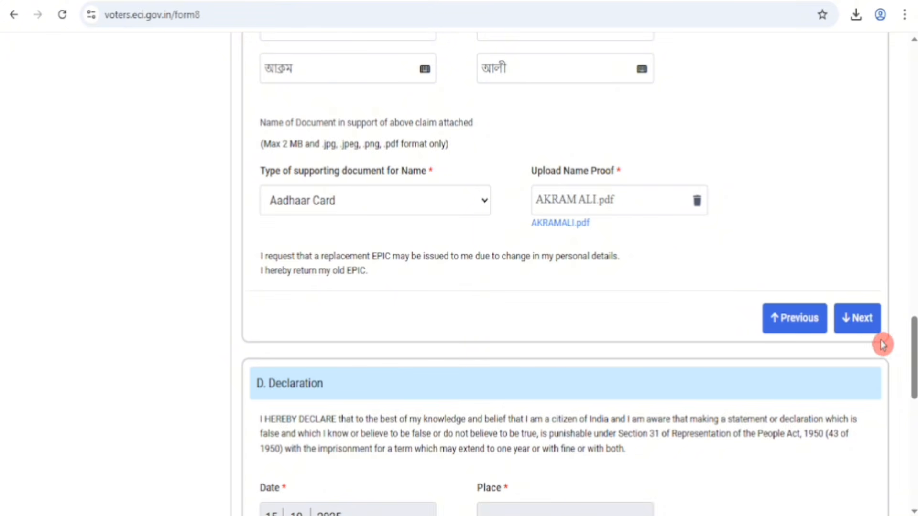
Step: Continue to the Declaration section, fill in the place of declaration, and advance to the Submission section
{"action": "left_click", "coordinate": [861, 321]}
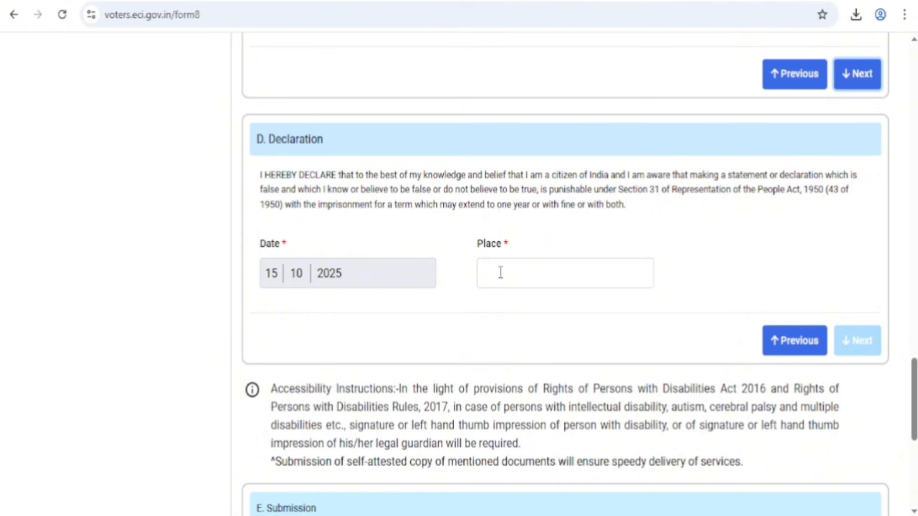
{"action": "left_click", "coordinate": [470, 247]}
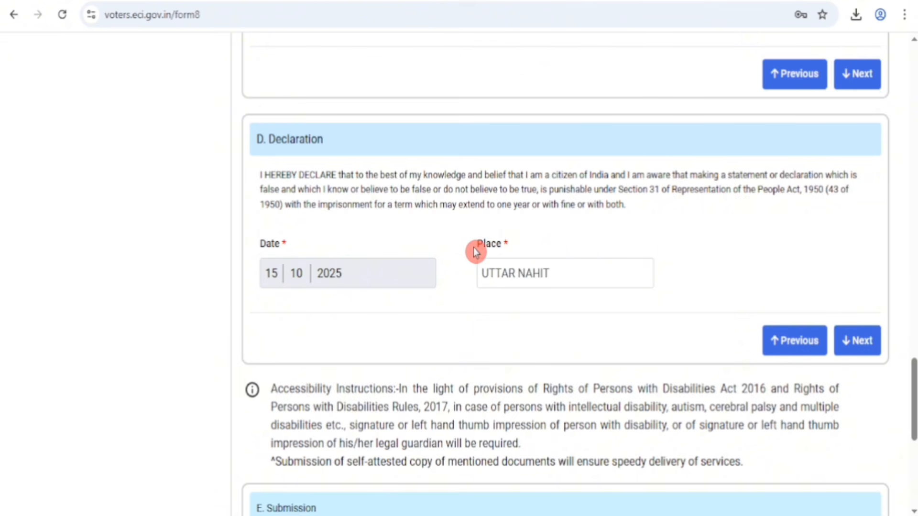
{"action": "left_click", "coordinate": [893, 381]}
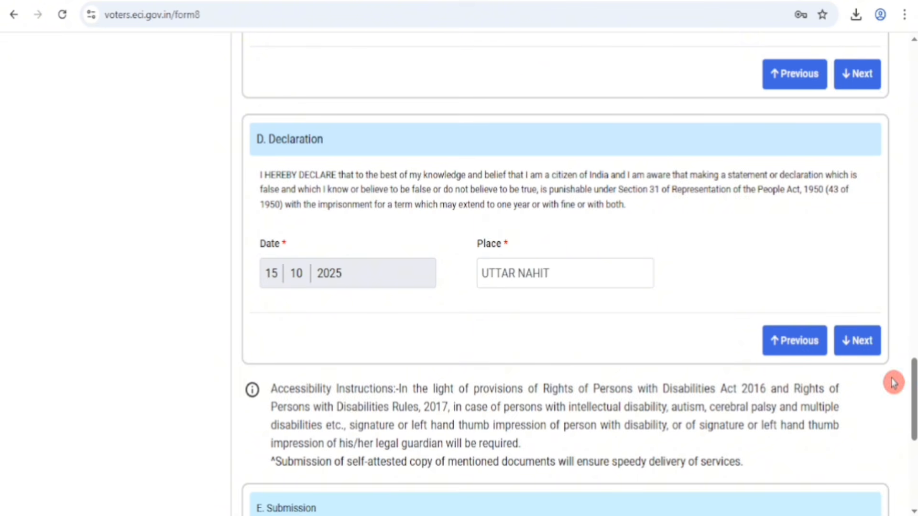
{"action": "left_click", "coordinate": [864, 343]}
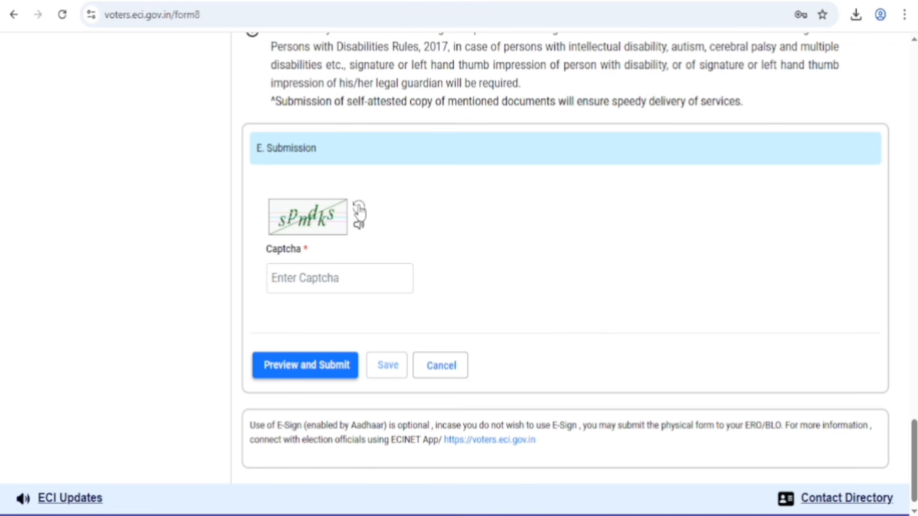
Step: Enter the captcha code in the Submission section and open the preview of the completed Form 8
{"action": "left_click", "coordinate": [323, 268]}
{"action": "type", "text": "spmdks"}
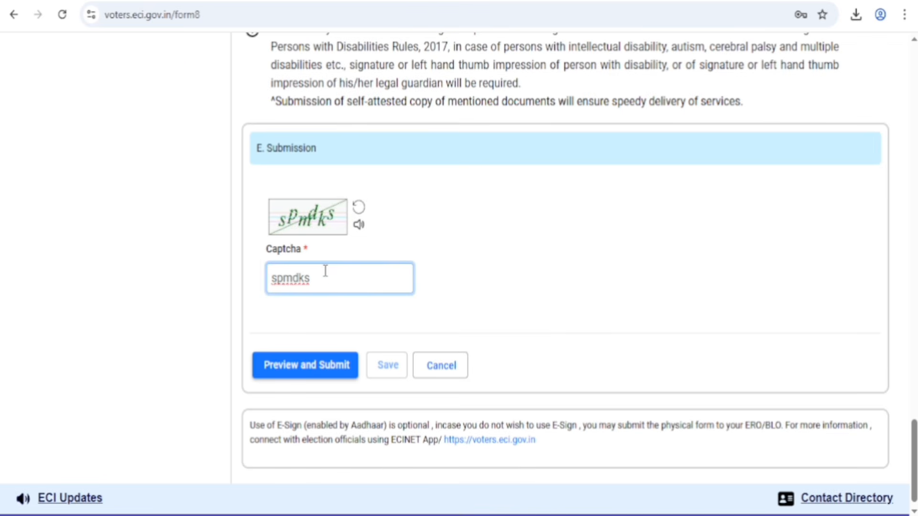
{"action": "left_click", "coordinate": [316, 367]}
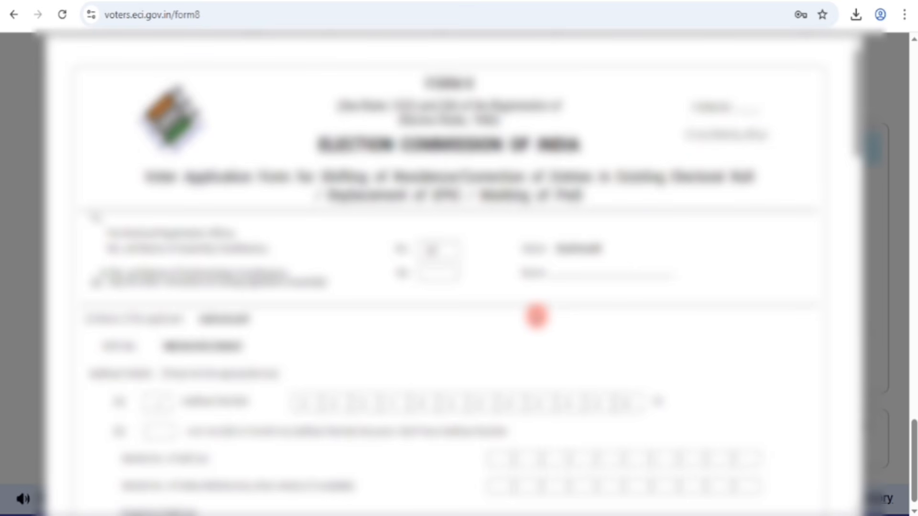
Step: Review the Form 8 preview to its end, choose to eSign and submit it, and confirm the submission
{"action": "scroll", "coordinate": [536, 316], "scroll_direction": "down", "scroll_amount": 15}
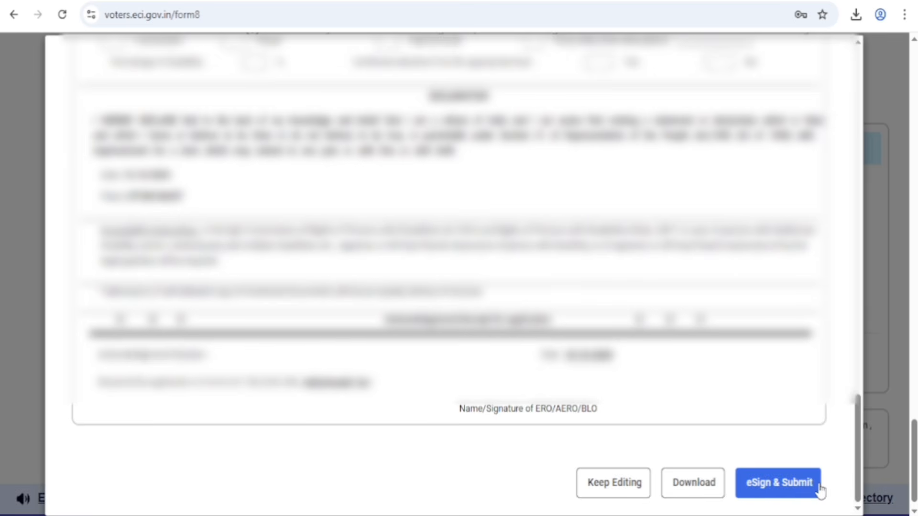
{"action": "left_click", "coordinate": [746, 494]}
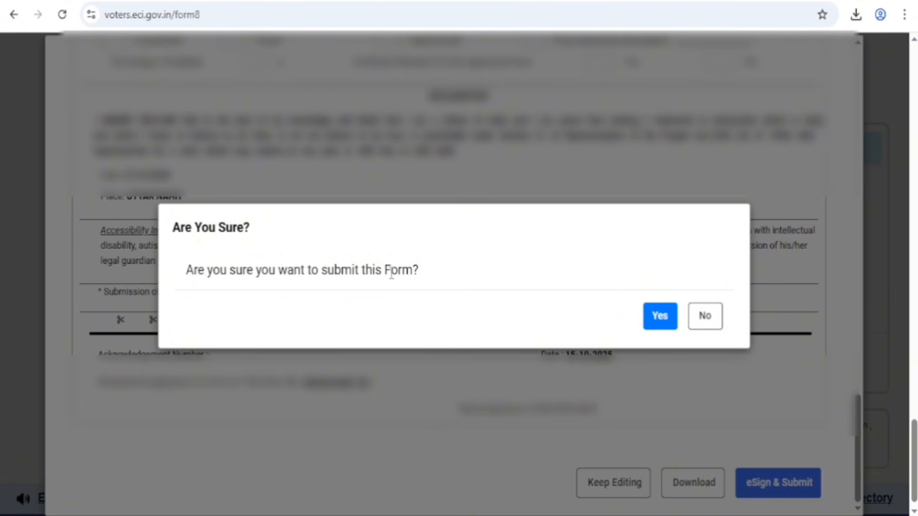
{"action": "left_click", "coordinate": [660, 316]}
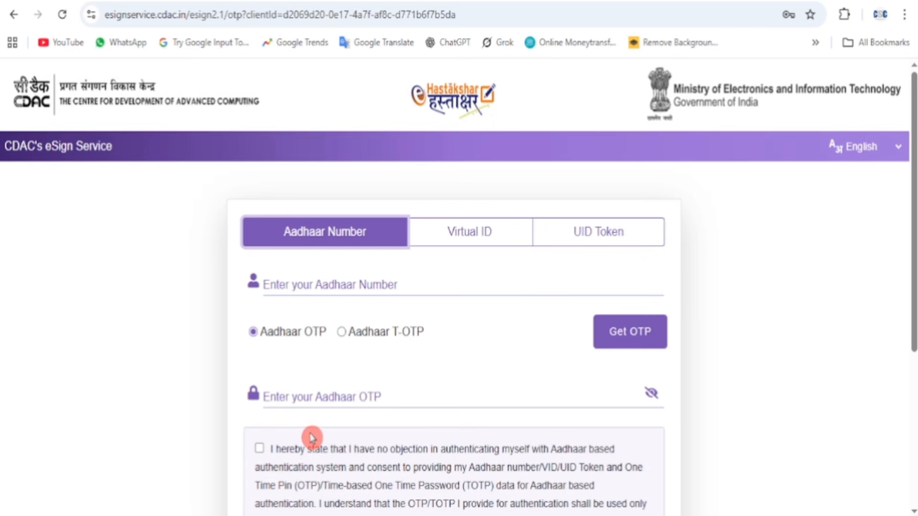
Step: Submit the Aadhaar-based authentication on CDAC's eSign Service and select the application reference number in the acknowledgment
{"action": "scroll", "coordinate": [311, 435], "scroll_direction": "down", "scroll_amount": 5}
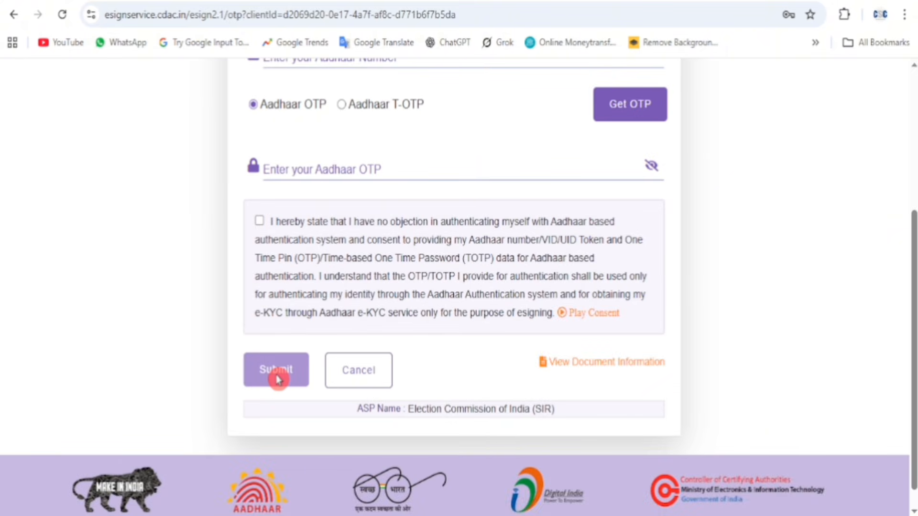
{"action": "left_click", "coordinate": [277, 378]}
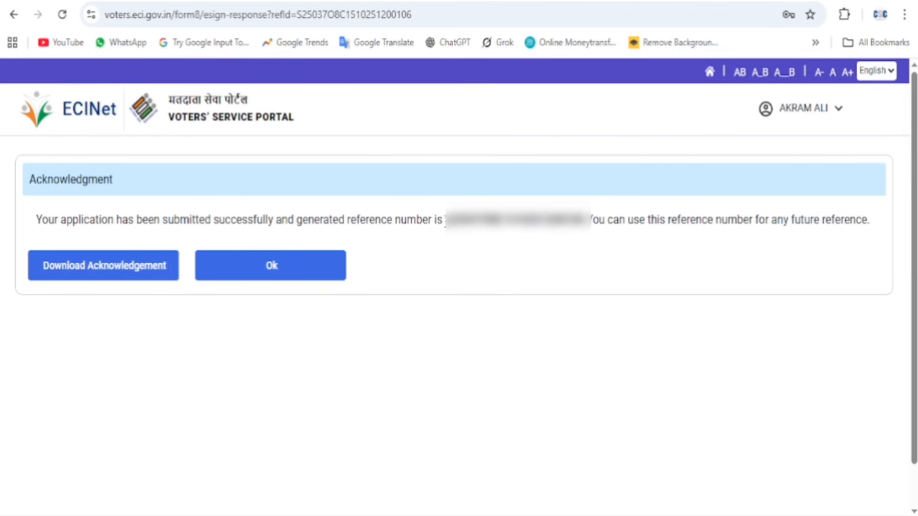
{"action": "left_click_drag", "start_coordinate": [446, 220], "coordinate": [586, 221]}
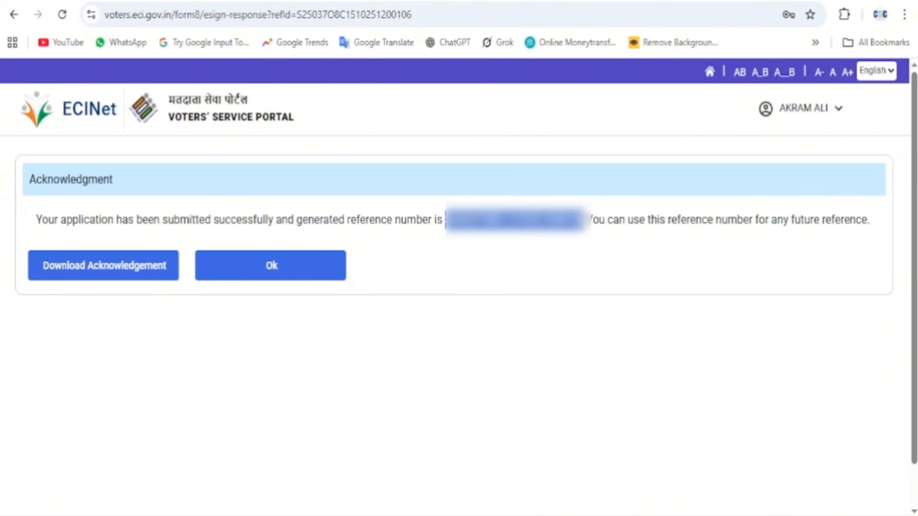
Step: Download the acknowledgement of the submitted Form 8 and open the downloaded PDF
{"action": "left_click", "coordinate": [657, 311]}
{"action": "left_click", "coordinate": [105, 277]}
{"action": "left_click", "coordinate": [279, 181]}
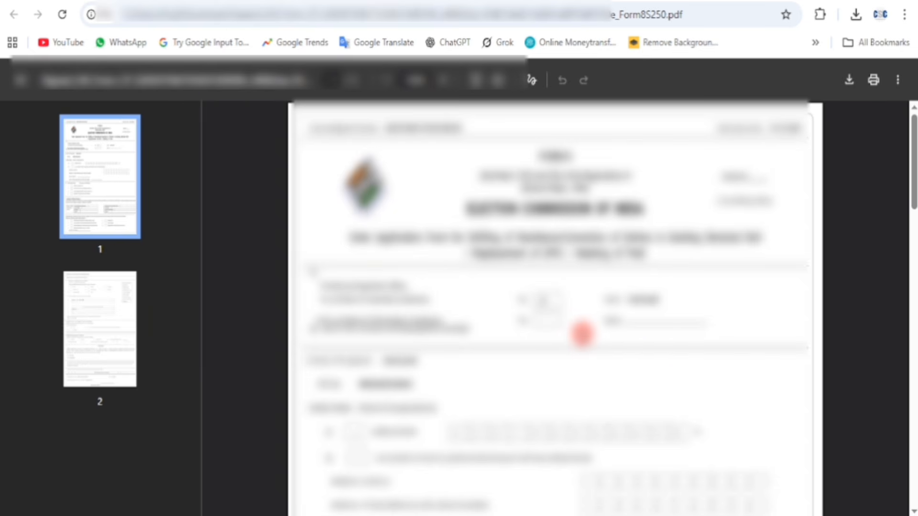
Step: Review the downloaded Form 8 PDF through its last page and select the reference number in the acknowledgement slip
{"action": "scroll", "coordinate": [583, 334], "scroll_direction": "down", "scroll_amount": 5}
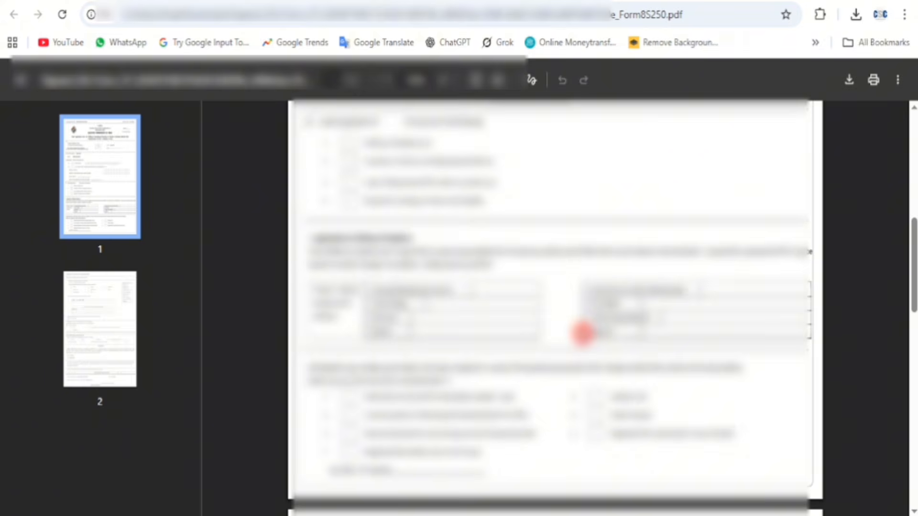
{"action": "scroll", "coordinate": [582, 334], "scroll_direction": "down", "scroll_amount": 8}
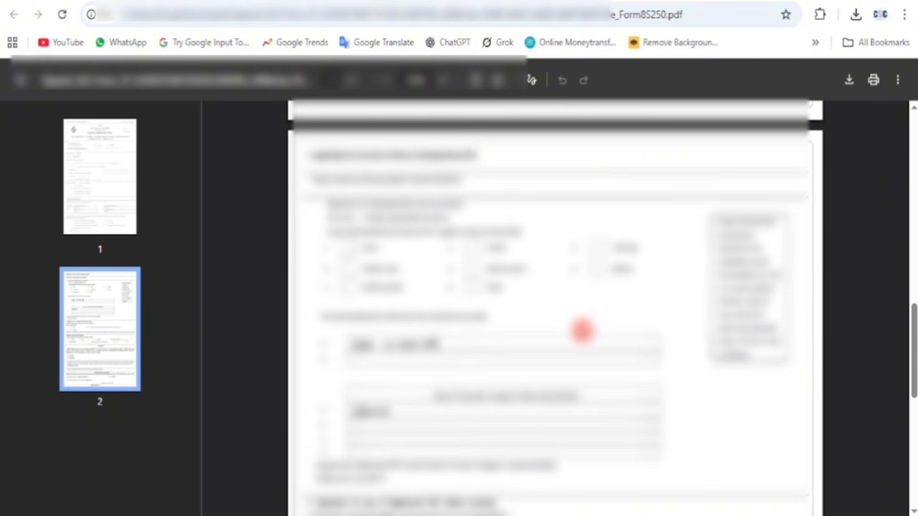
{"action": "scroll", "coordinate": [582, 331], "scroll_direction": "down", "scroll_amount": 3}
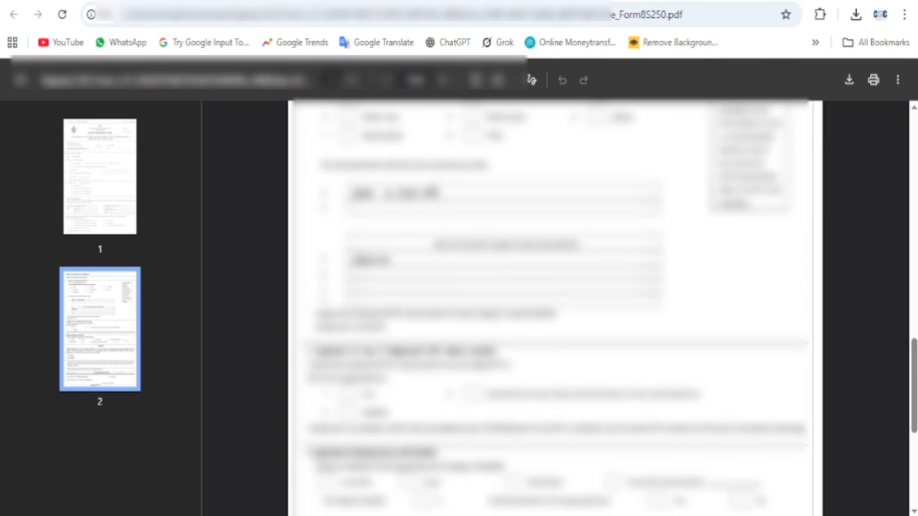
{"action": "scroll", "coordinate": [543, 371], "scroll_direction": "down", "scroll_amount": 6}
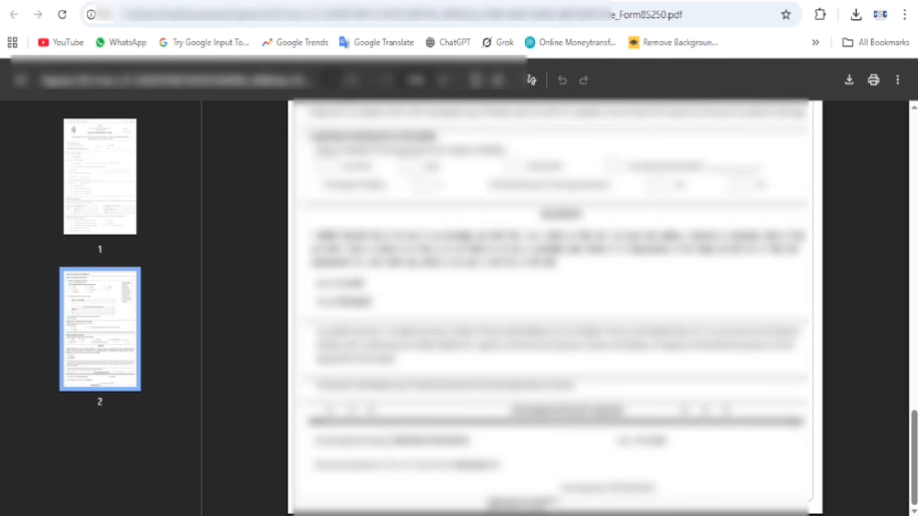
{"action": "left_click_drag", "start_coordinate": [394, 442], "coordinate": [475, 442]}
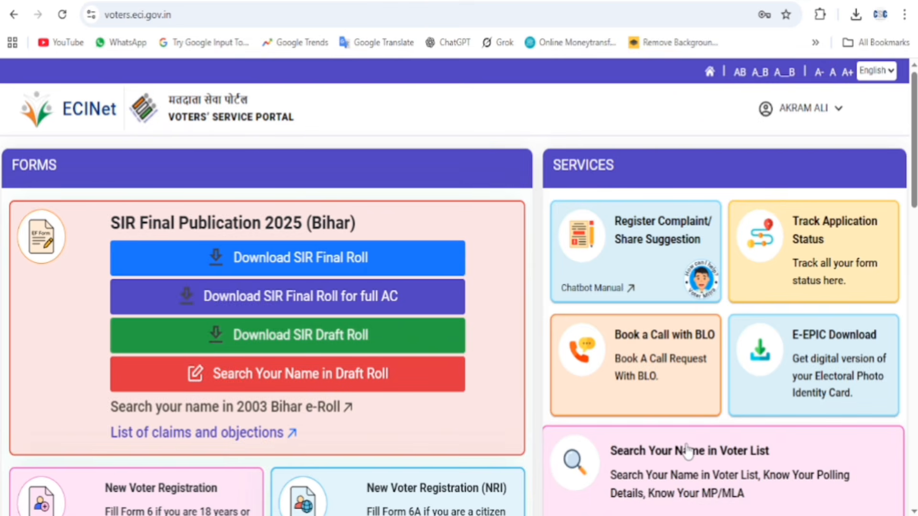
Step: Return to the Voters' Service Portal home page and open the Track Application Status service
{"action": "left_click", "coordinate": [150, 273]}
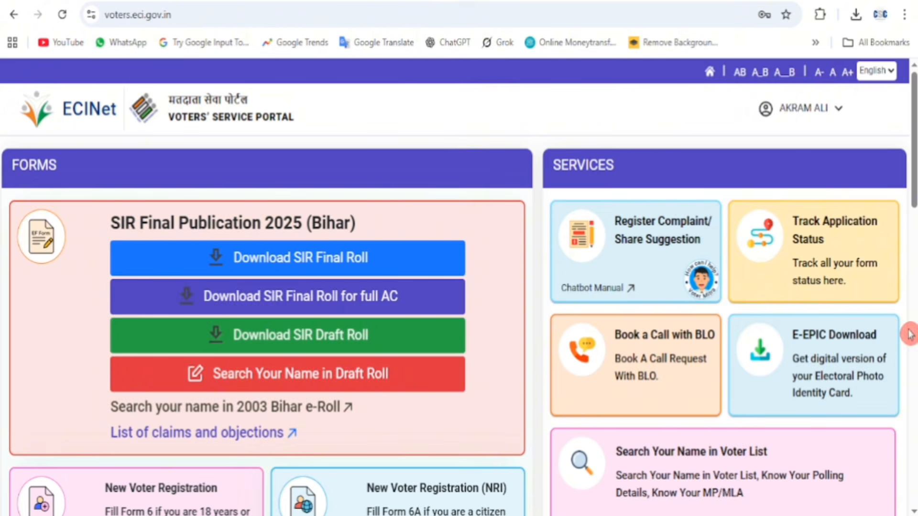
{"action": "left_click", "coordinate": [809, 250]}
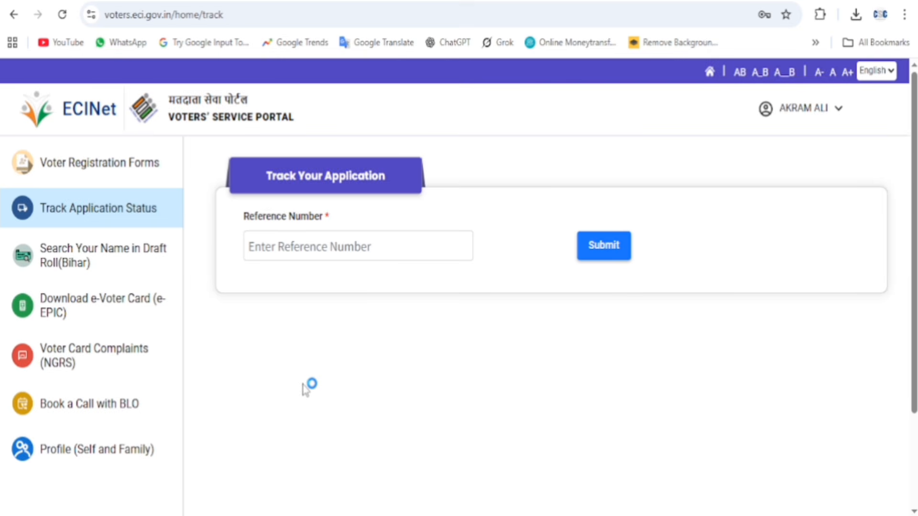